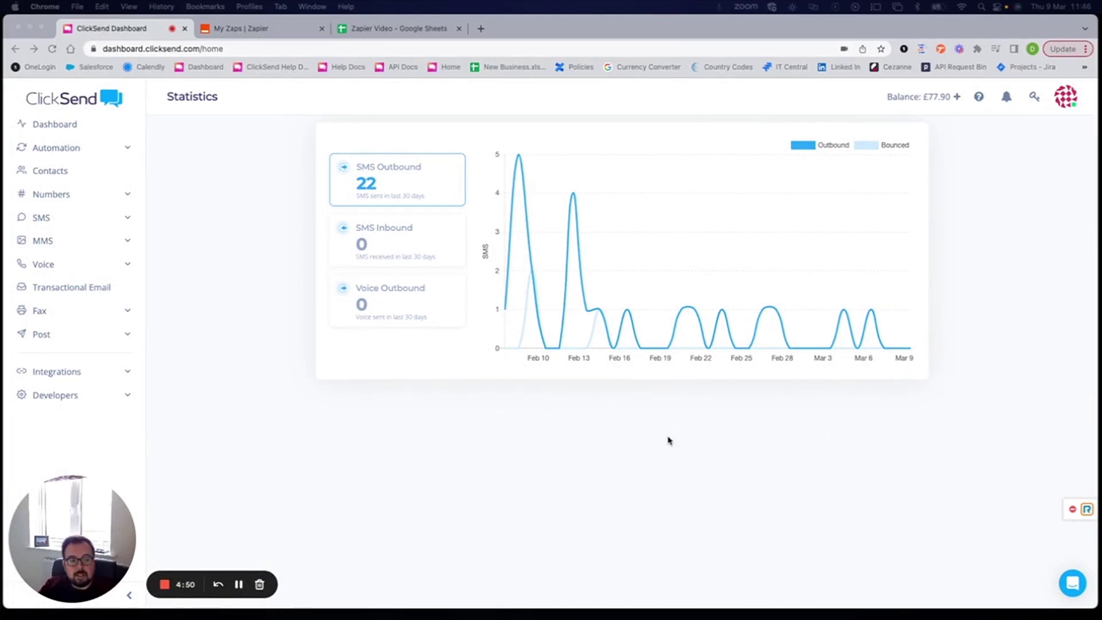
- Create a new Zap with ClickSend SMS as the trigger app and New Incoming SMS as its event
click(246, 29)
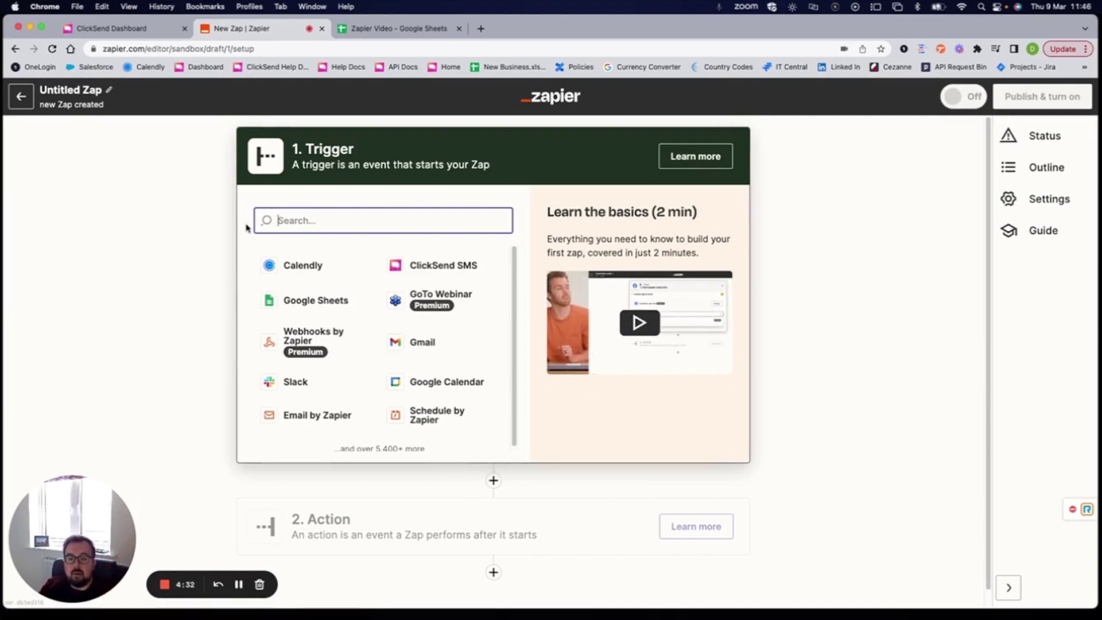
click(435, 268)
click(388, 302)
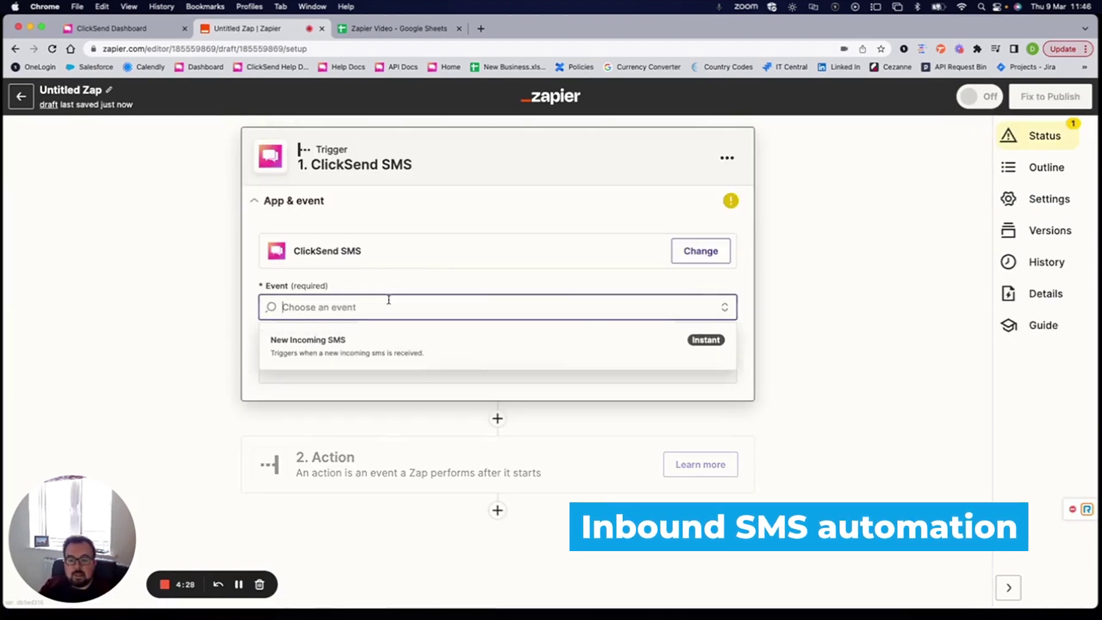
click(347, 357)
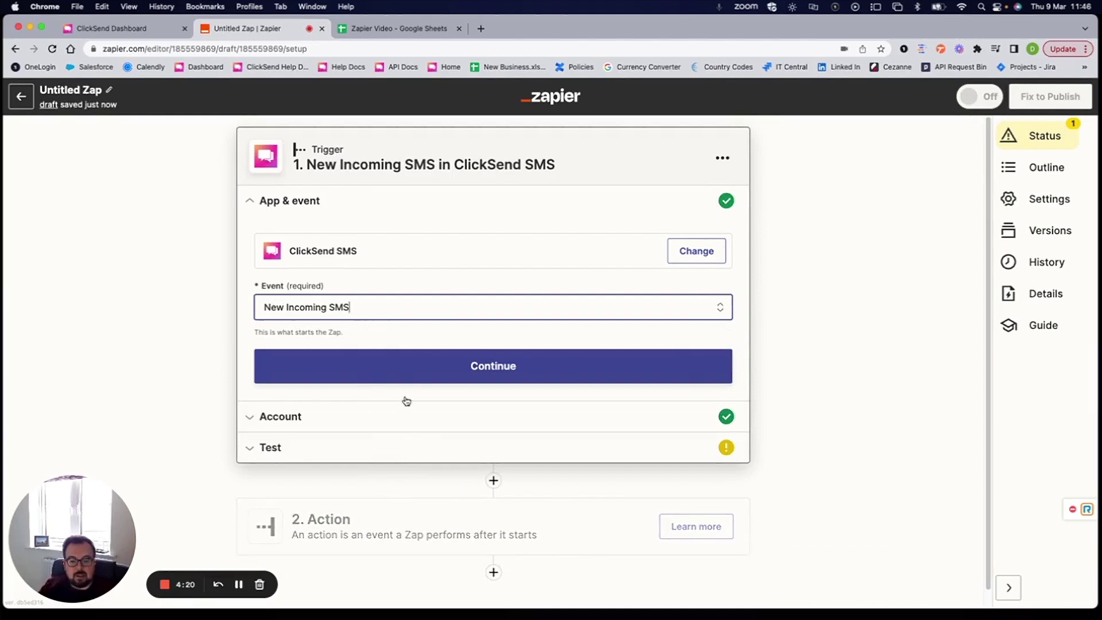
click(402, 374)
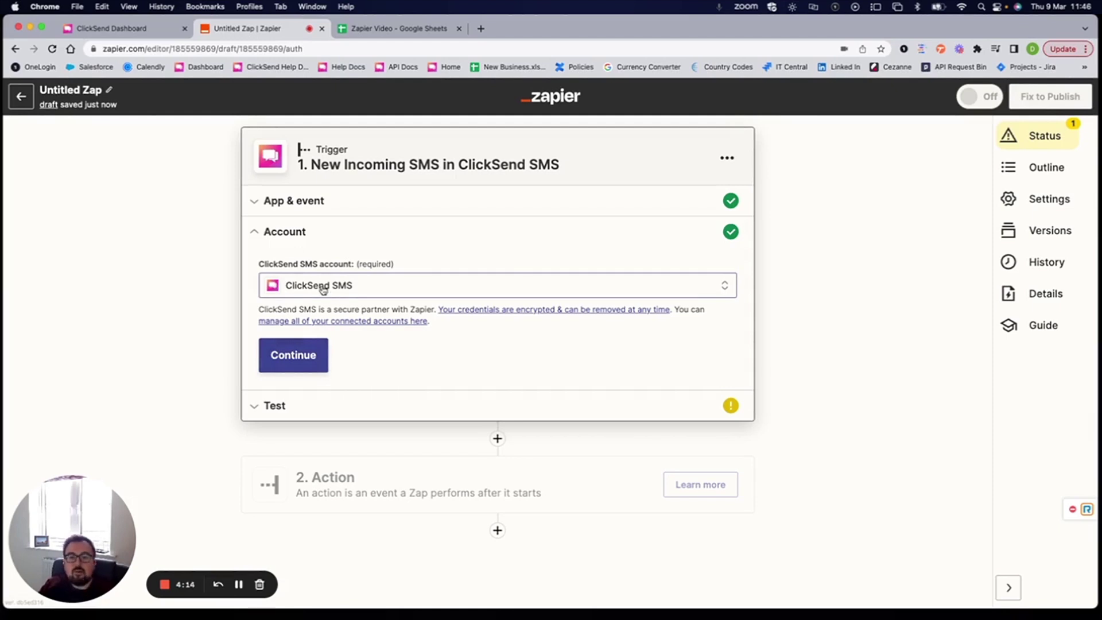
- Show the ClickSend API Credentials dialog with the account username and API key
click(134, 28)
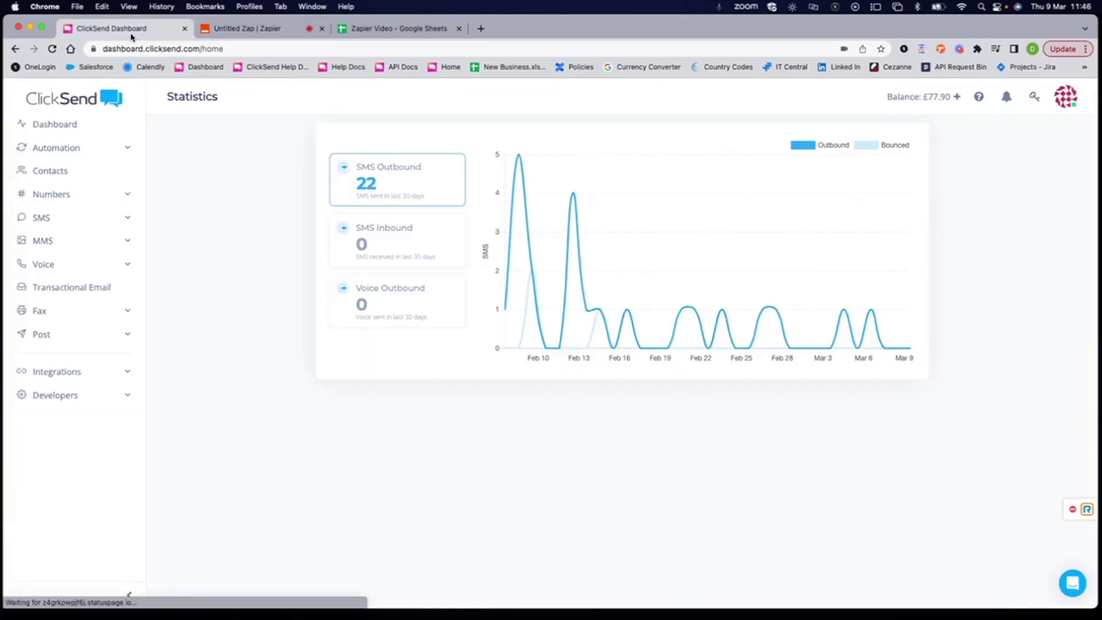
click(1034, 98)
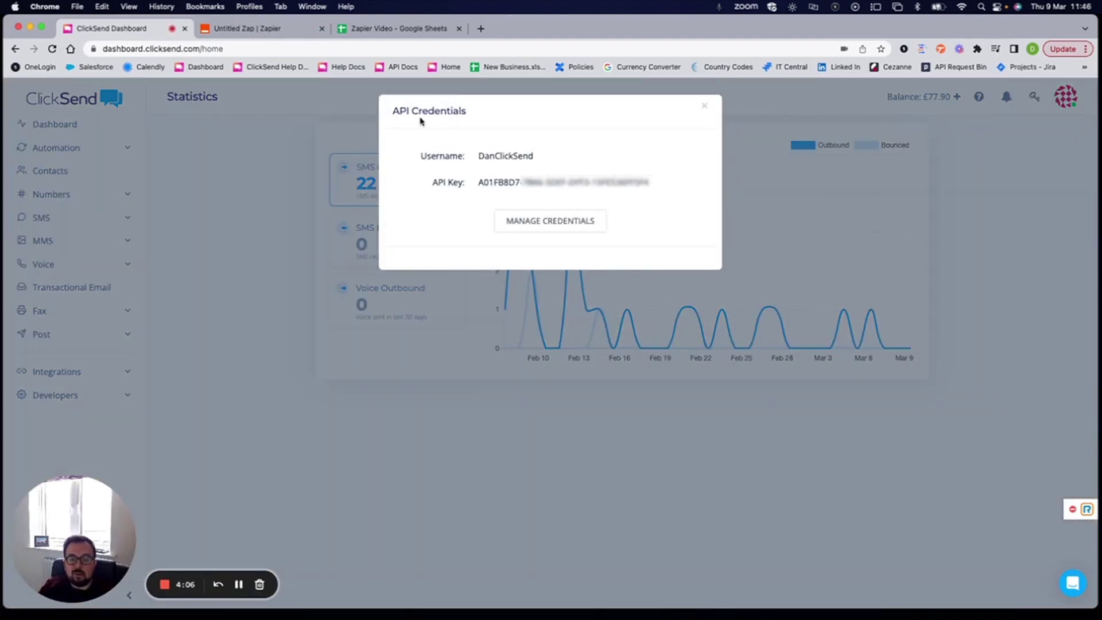
- Confirm the ClickSend account, test the trigger to fetch a sample incoming SMS, and proceed to step 2
click(249, 30)
click(293, 354)
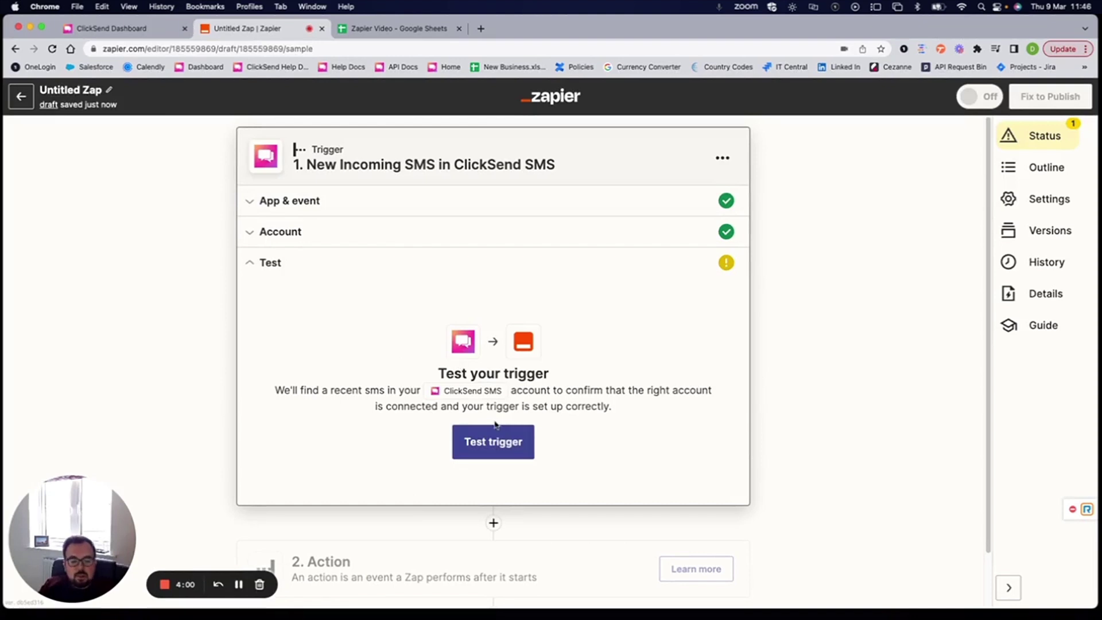
click(497, 443)
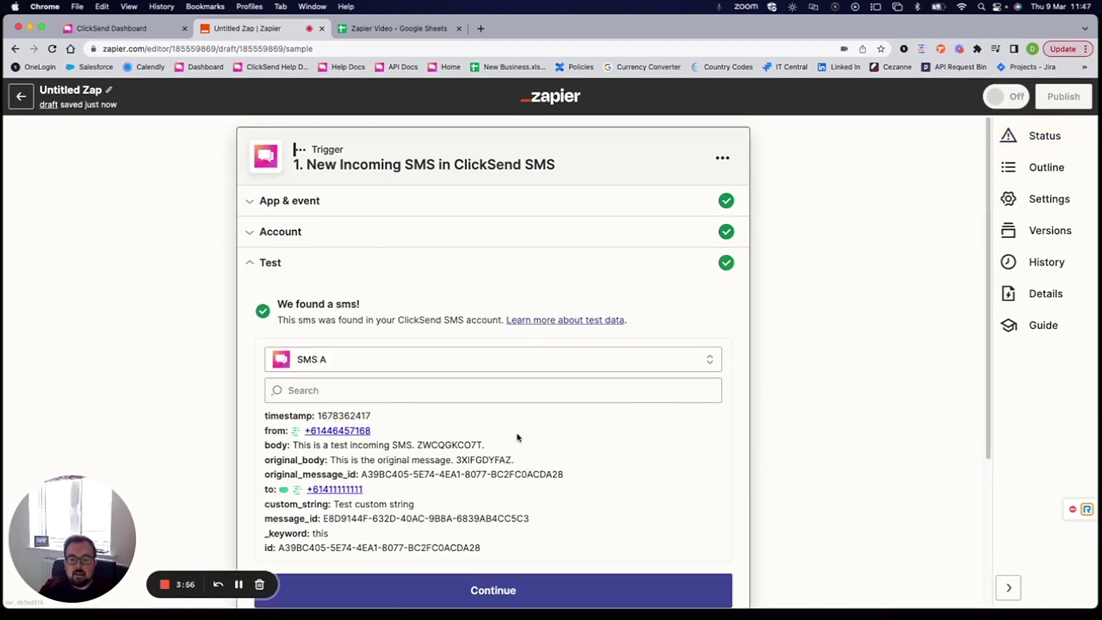
scroll(316, 354, down, 3)
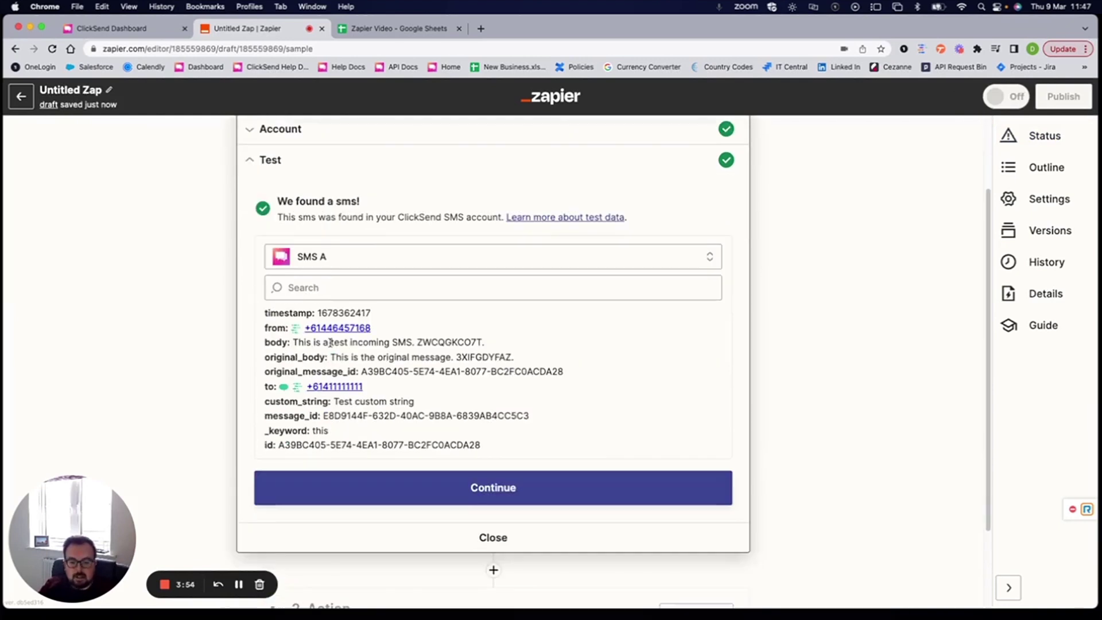
scroll(470, 374, down, 1)
click(501, 464)
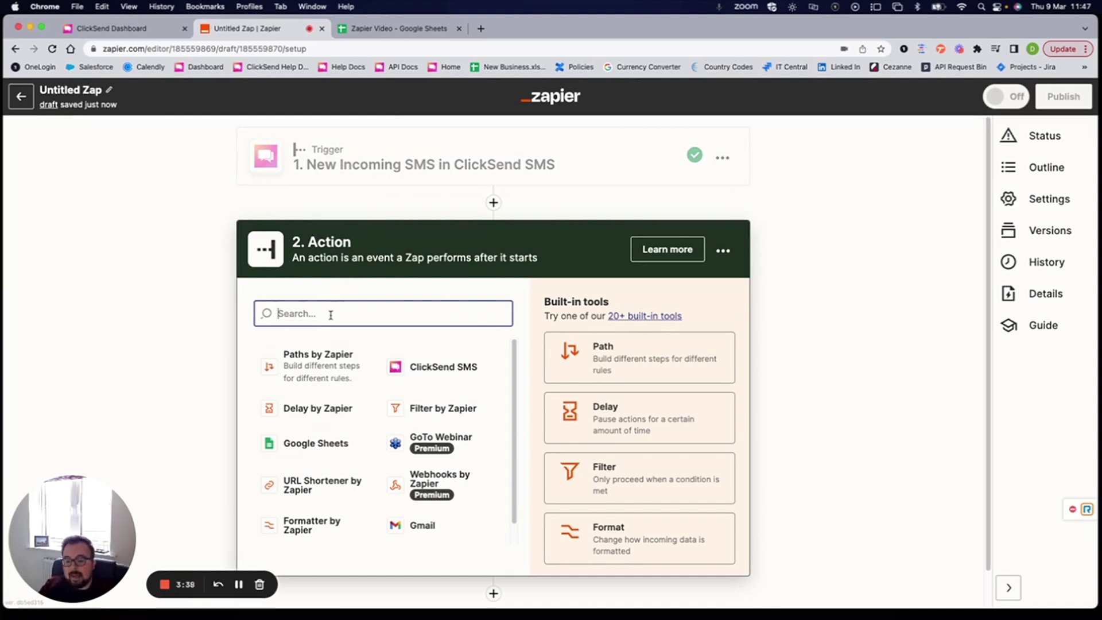
- Make step 2 a Google Sheets Create Spreadsheet Row action on the connected Google account
click(320, 445)
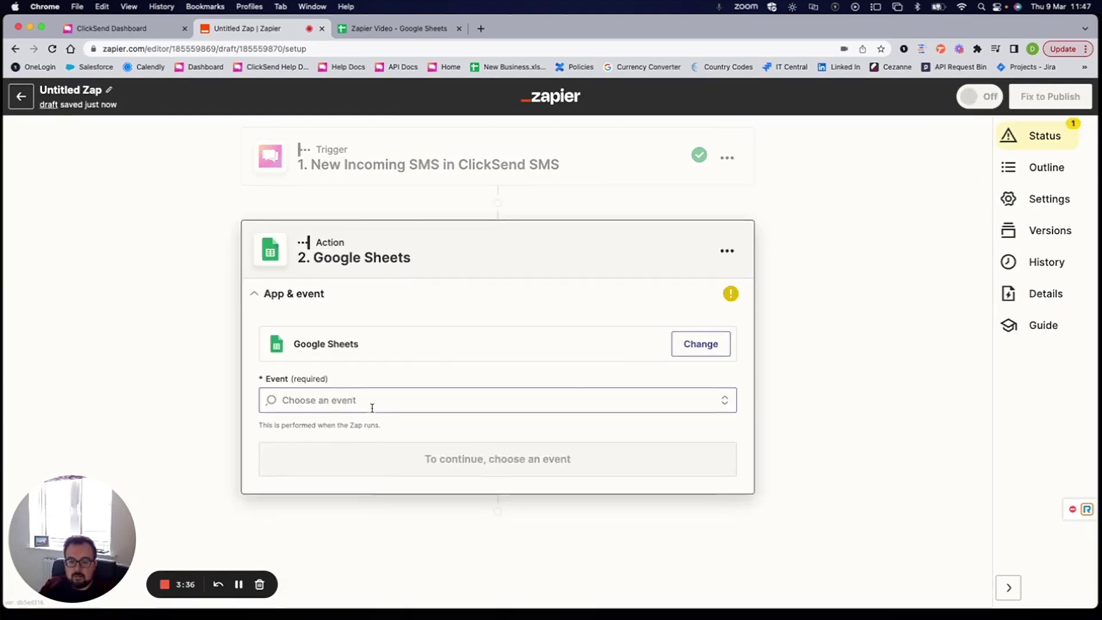
click(334, 401)
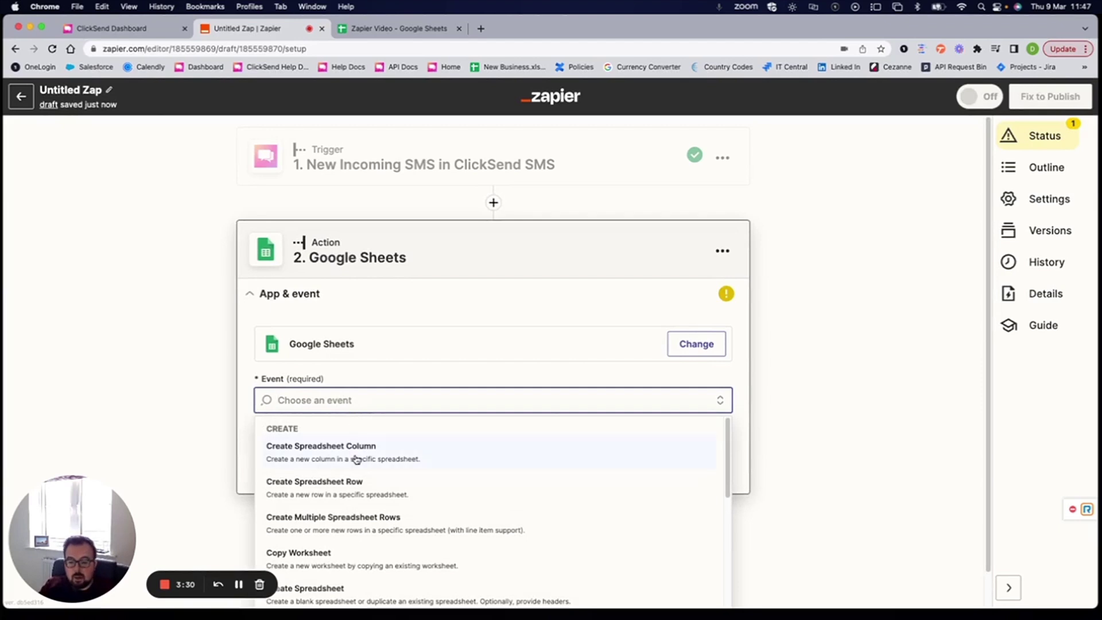
click(346, 488)
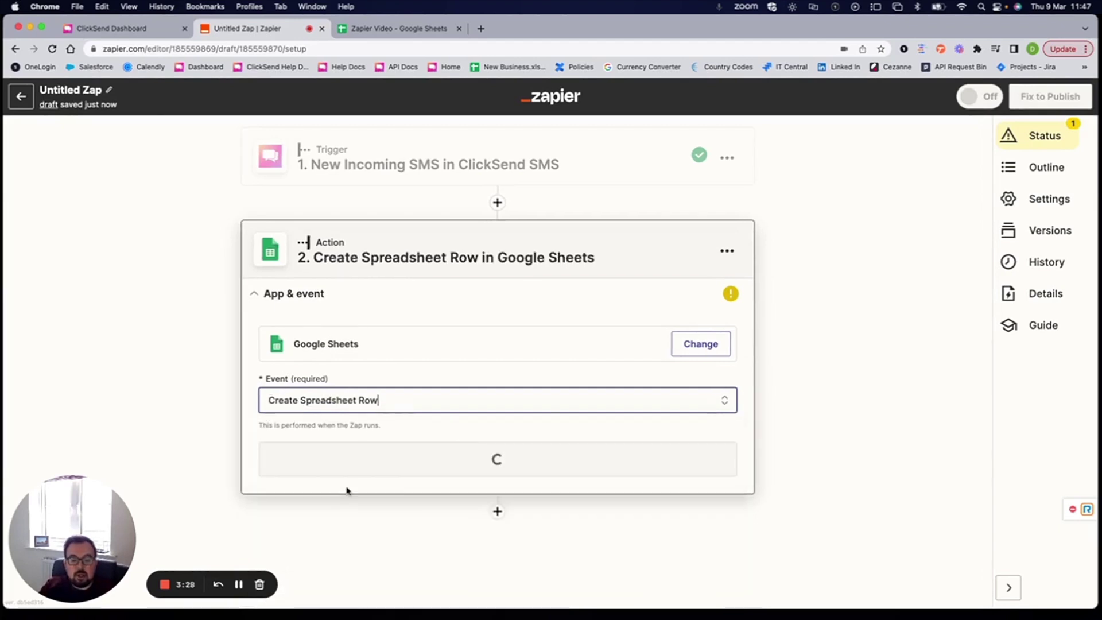
click(351, 468)
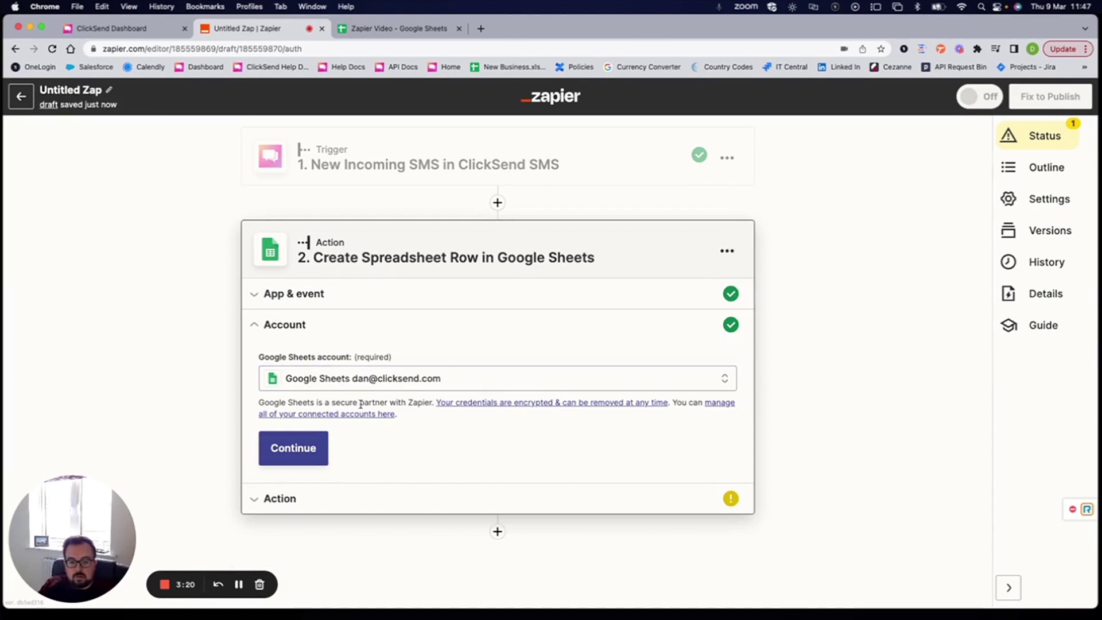
click(319, 447)
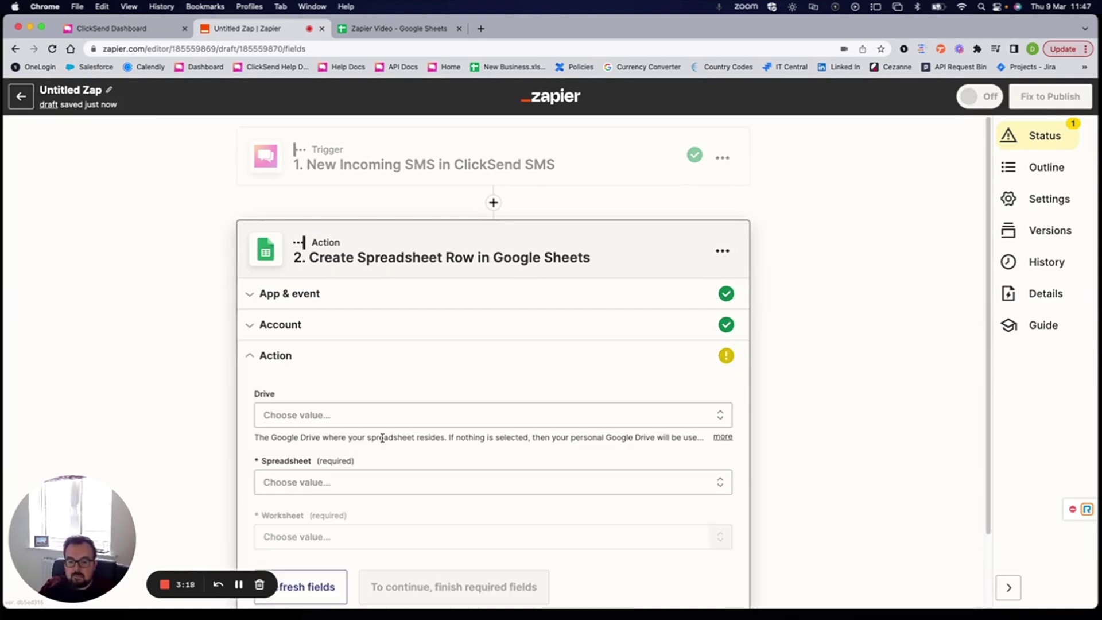
- Target the Zapier Video spreadsheet's Sheet1 and check its columns in the spreadsheet tab
click(336, 396)
click(328, 516)
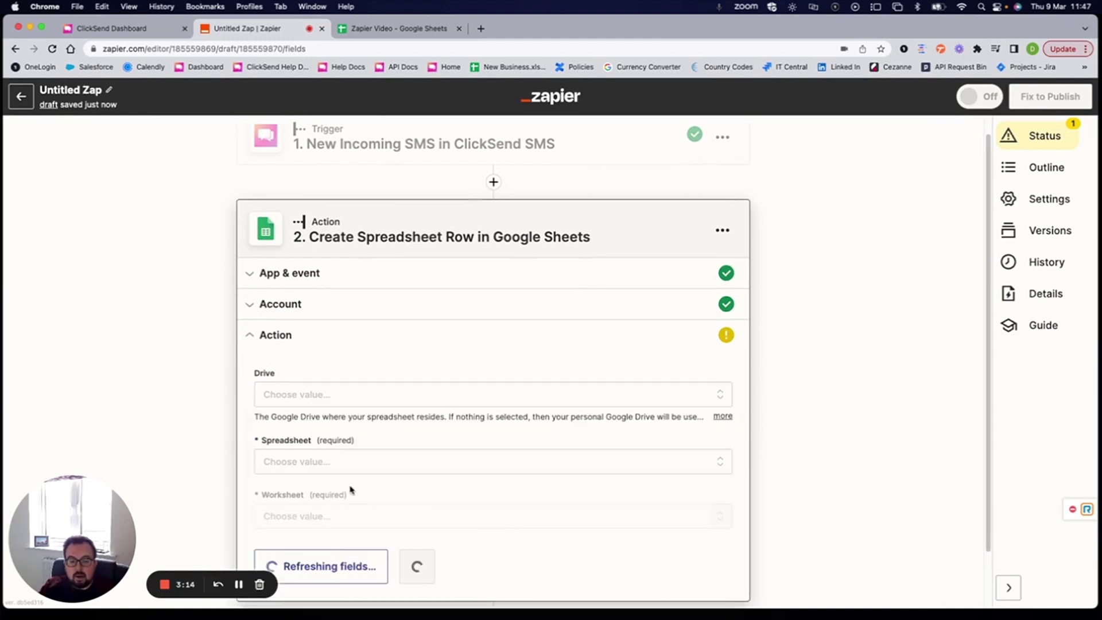
click(335, 463)
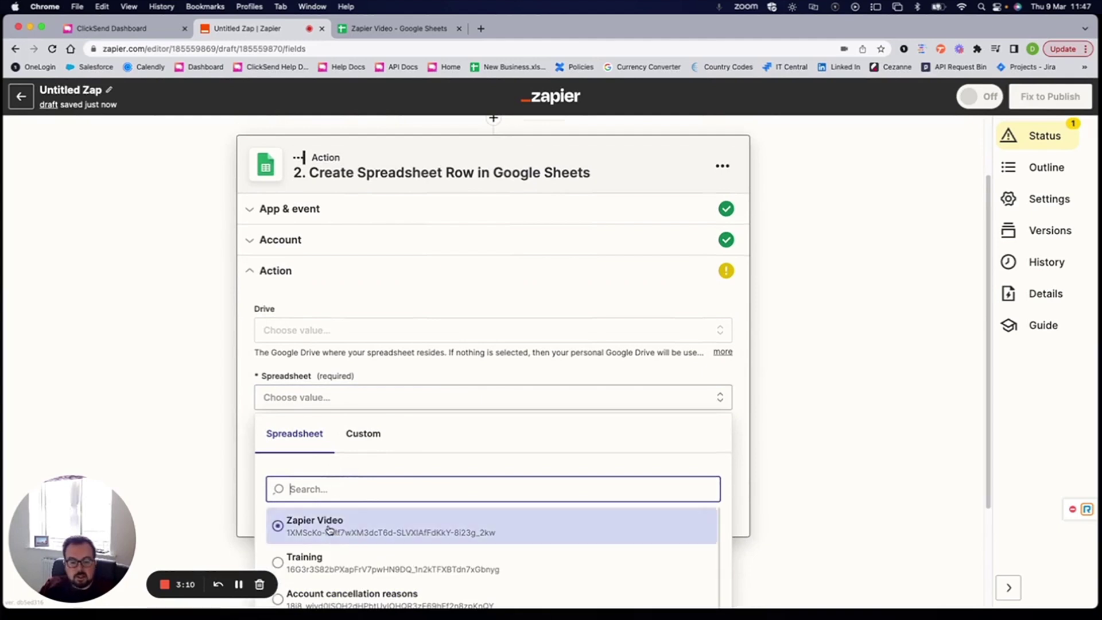
click(327, 523)
click(331, 458)
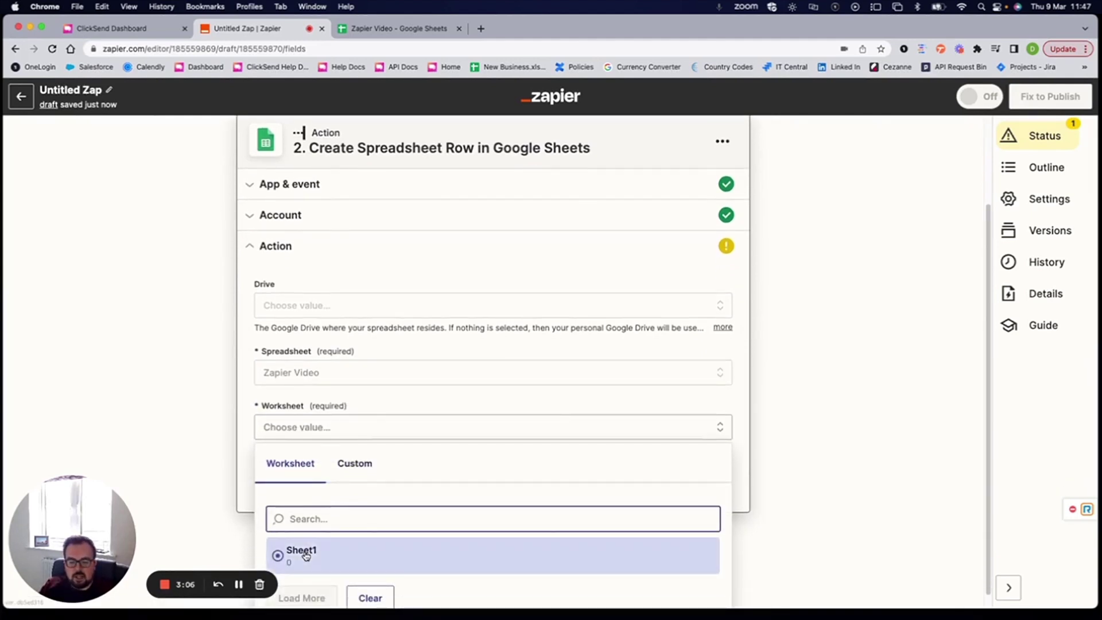
click(300, 553)
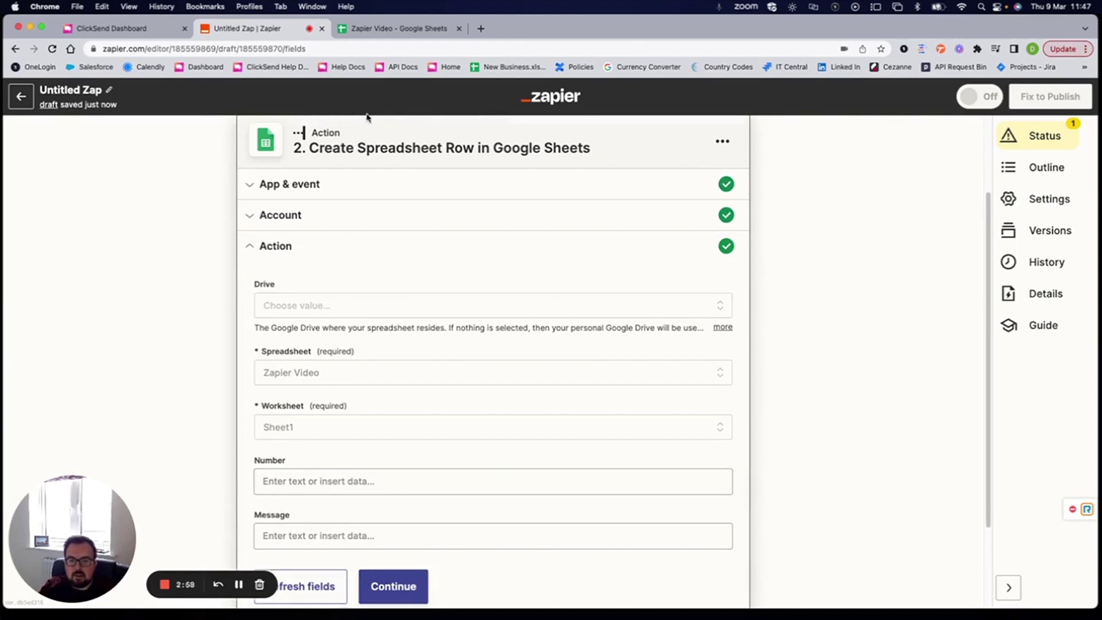
click(389, 30)
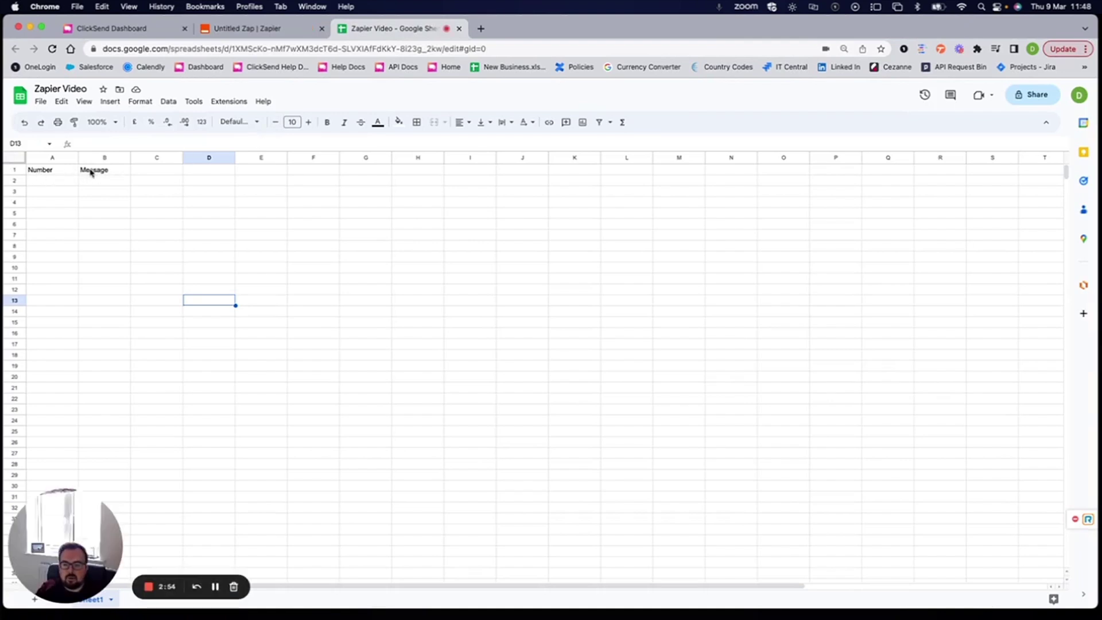
click(246, 32)
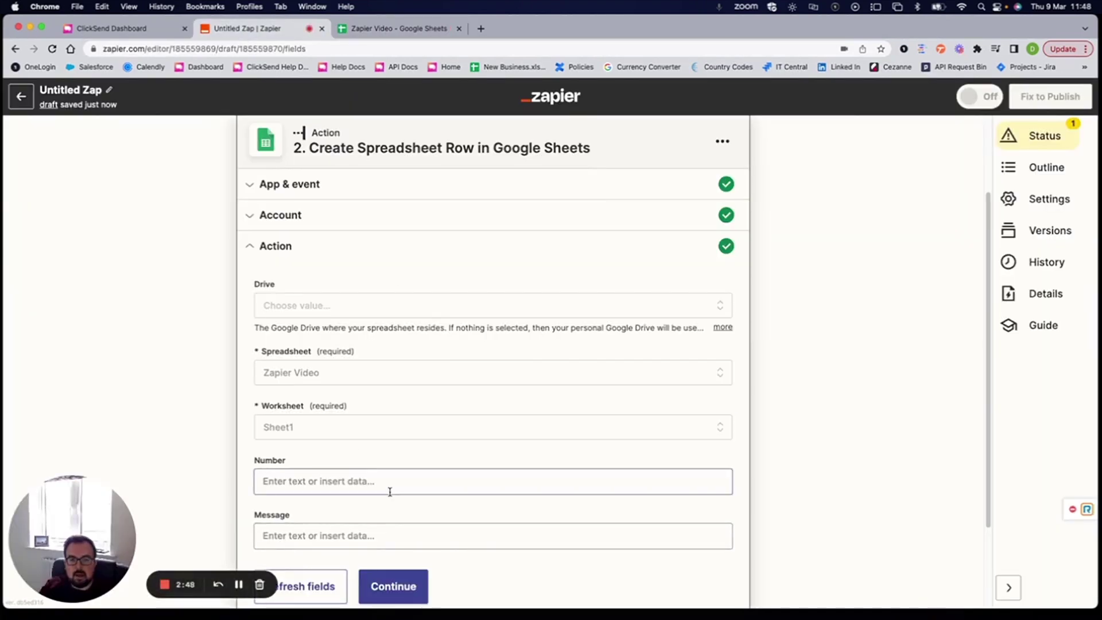
- Map the incoming SMS sender's number into the row's Number field
click(276, 481)
scroll(283, 470, down, 3)
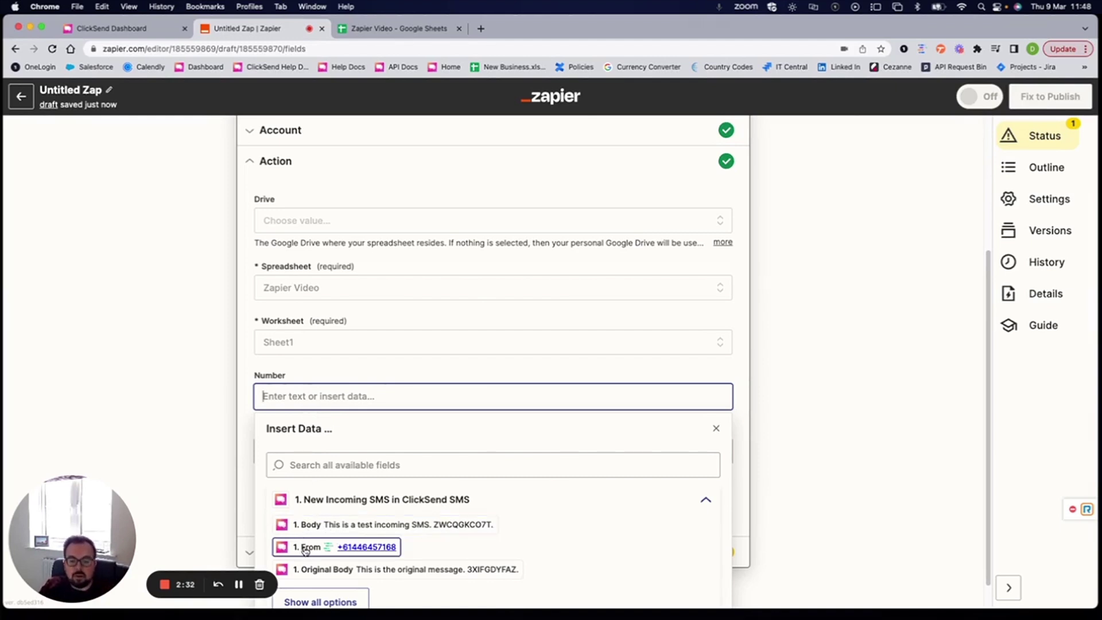
click(304, 548)
click(242, 447)
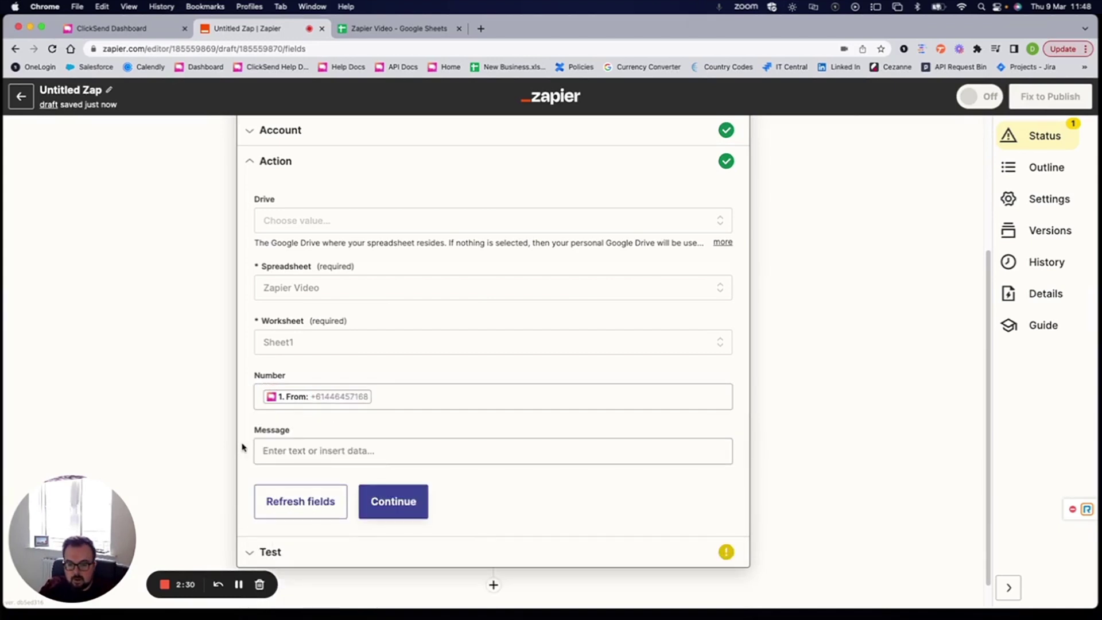
- Map the trigger's 1. Body value into the row's Message field
click(277, 450)
scroll(317, 493, down, 2)
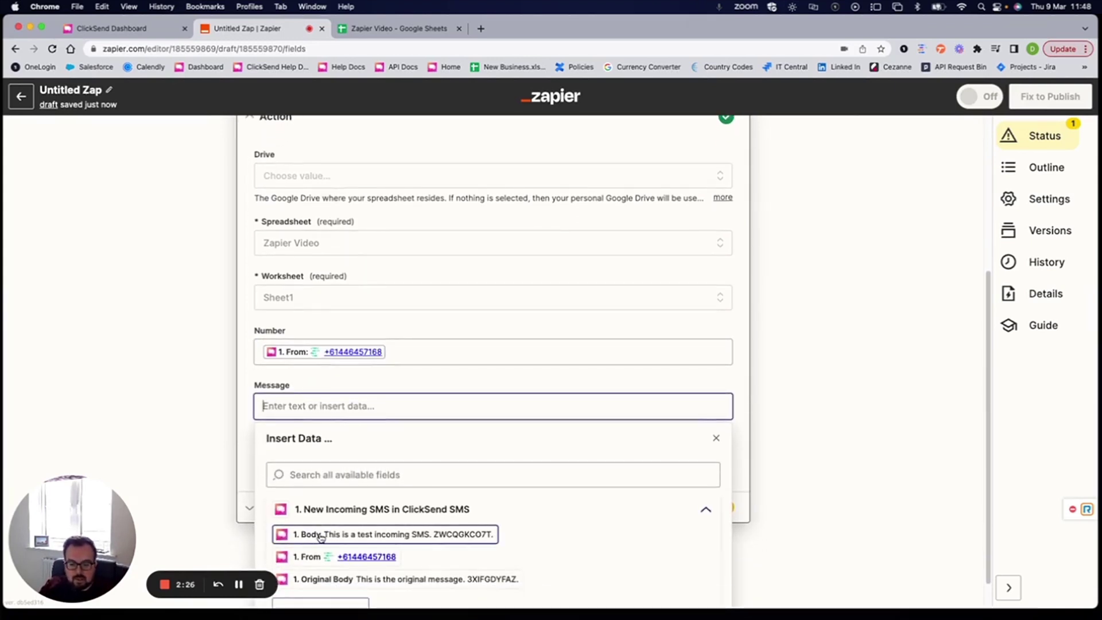
click(304, 534)
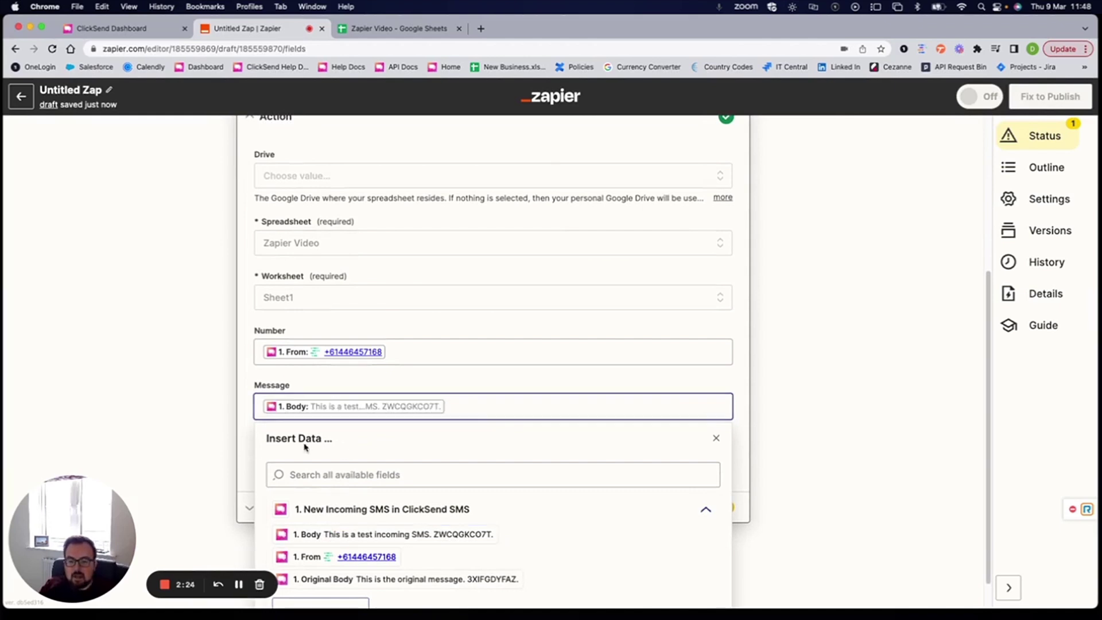
click(205, 424)
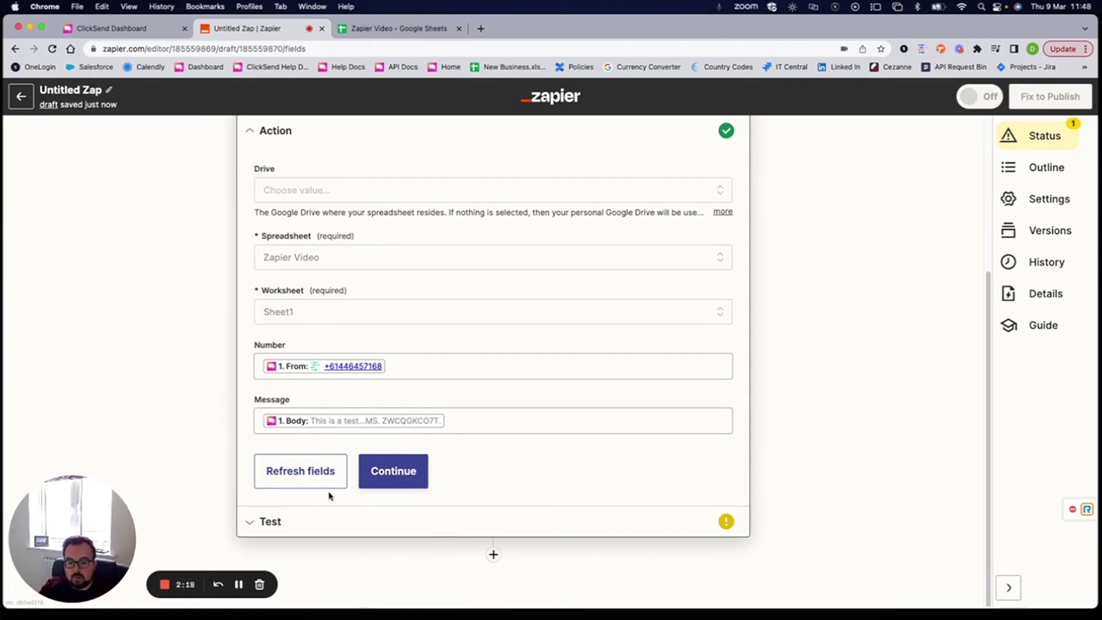
- Test the Create Spreadsheet Row action and verify the test SMS appears in row 2 of Zapier Video
click(386, 480)
click(391, 504)
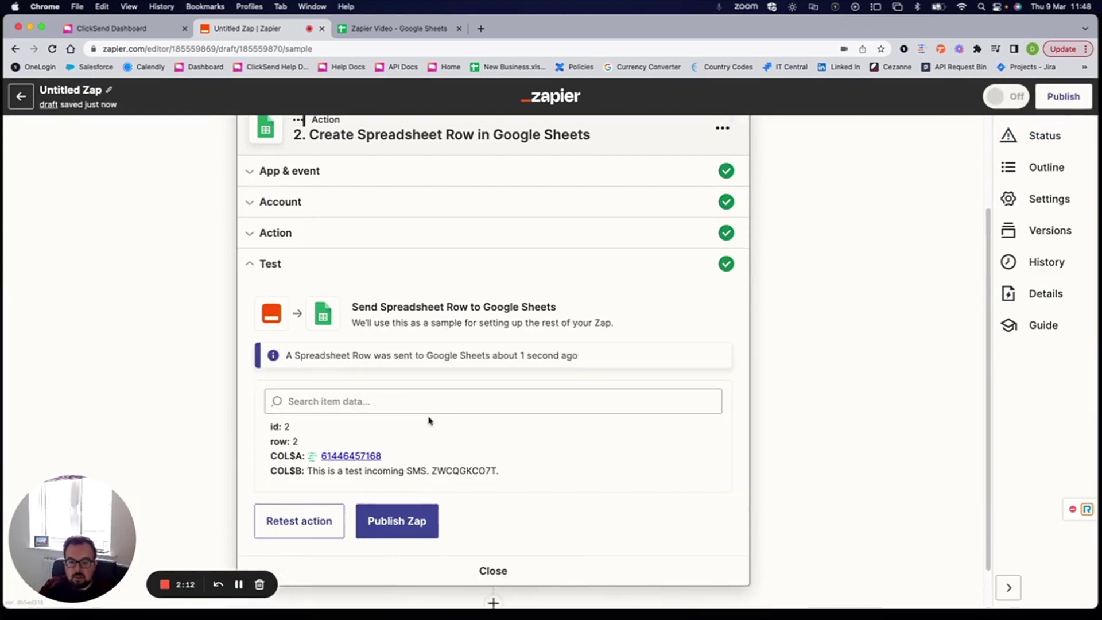
drag(293, 356, 453, 356)
click(370, 29)
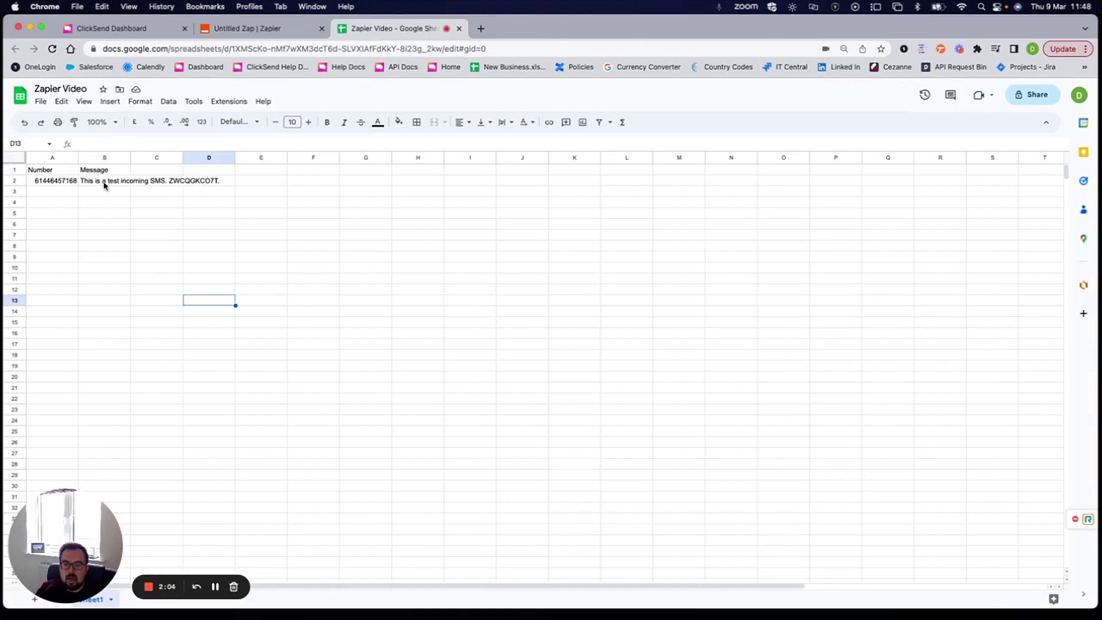
- Publish the Zap with Publish & Turn On and dismiss the congratulations popup
click(257, 33)
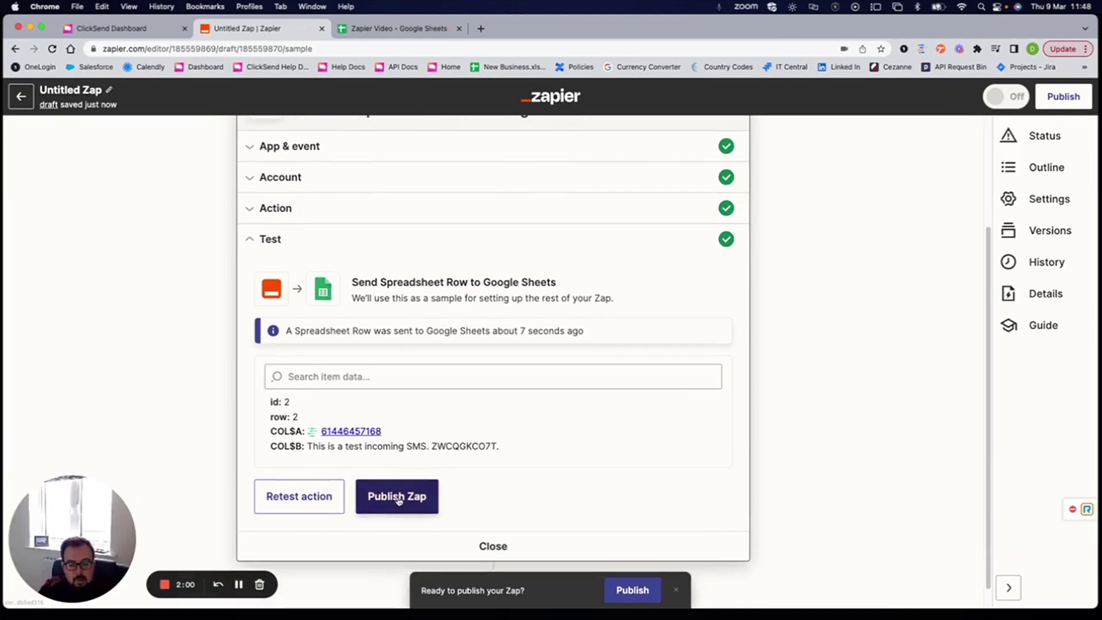
click(397, 497)
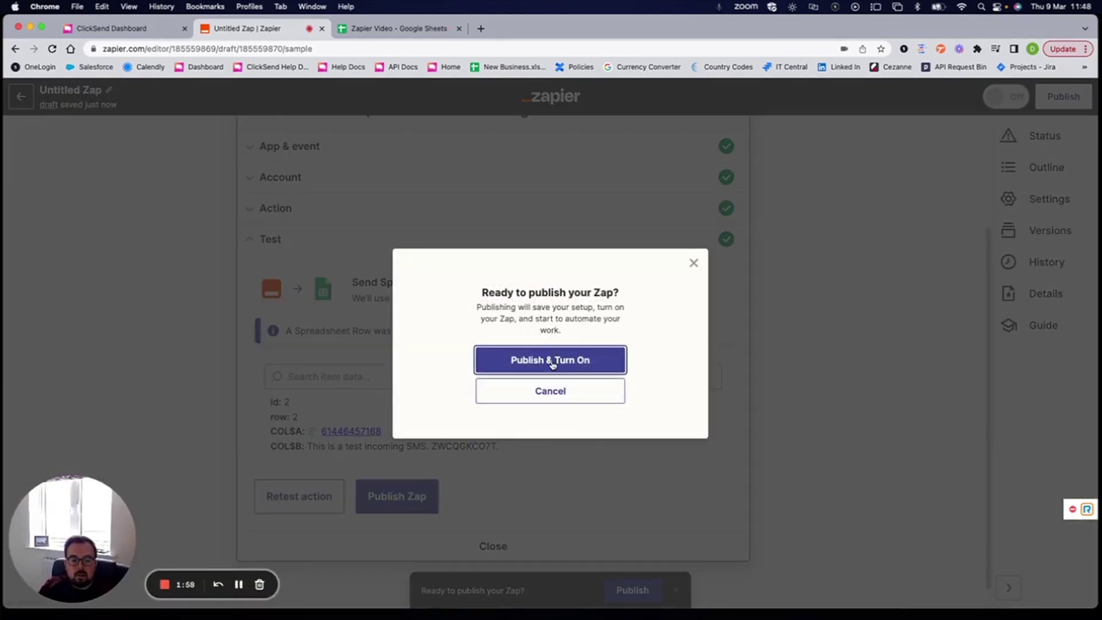
click(551, 360)
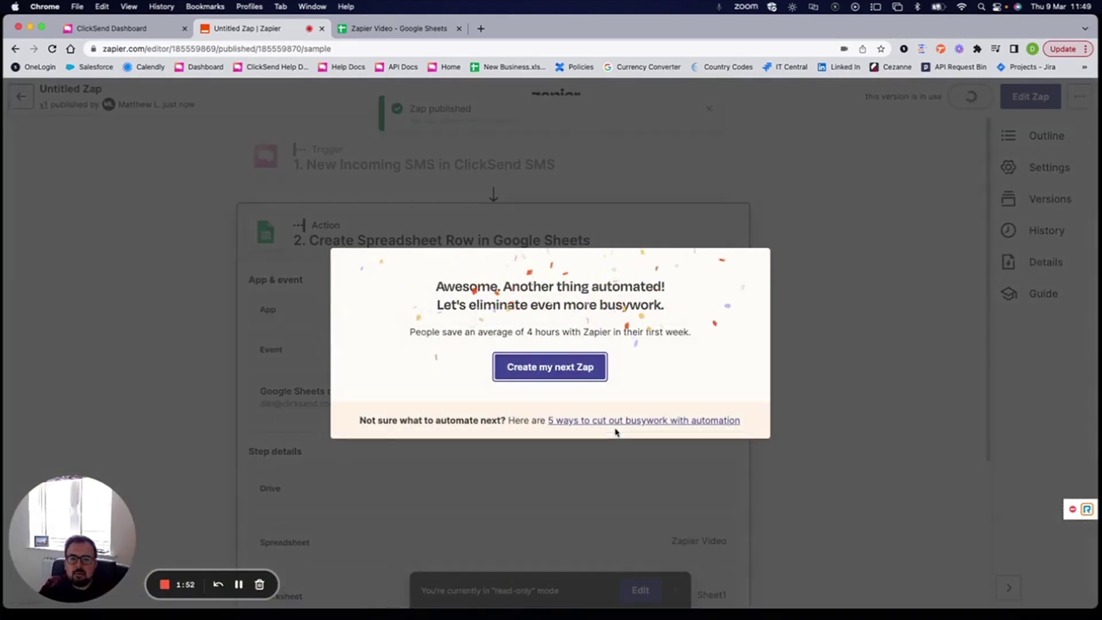
click(855, 392)
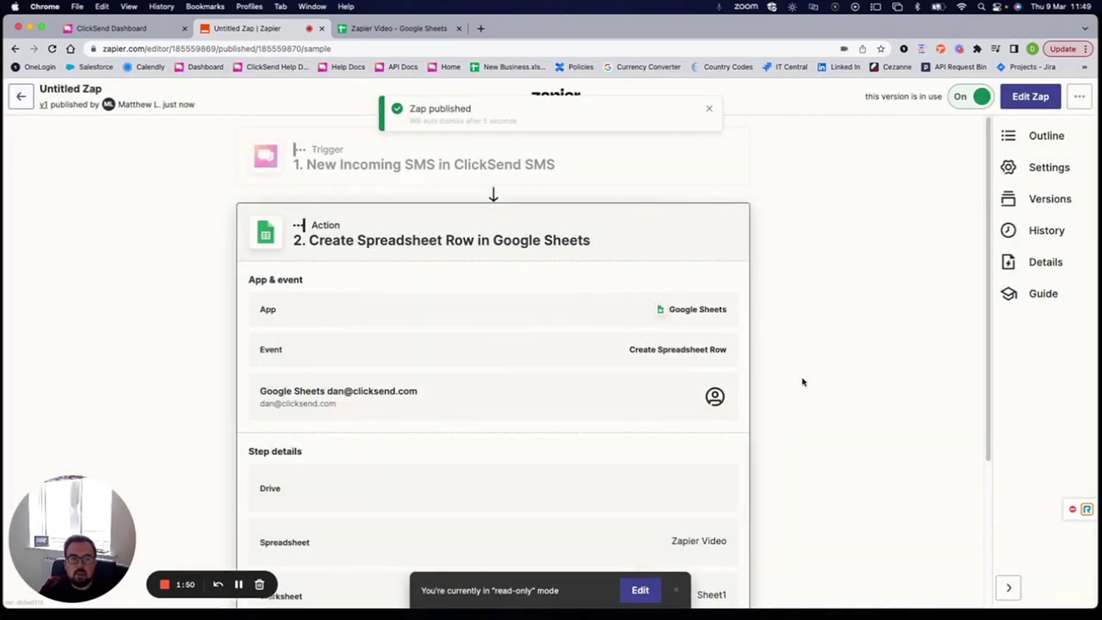
- Reopen the published Zap in edit mode and insert a new action below step 2
scroll(617, 266, down, 5)
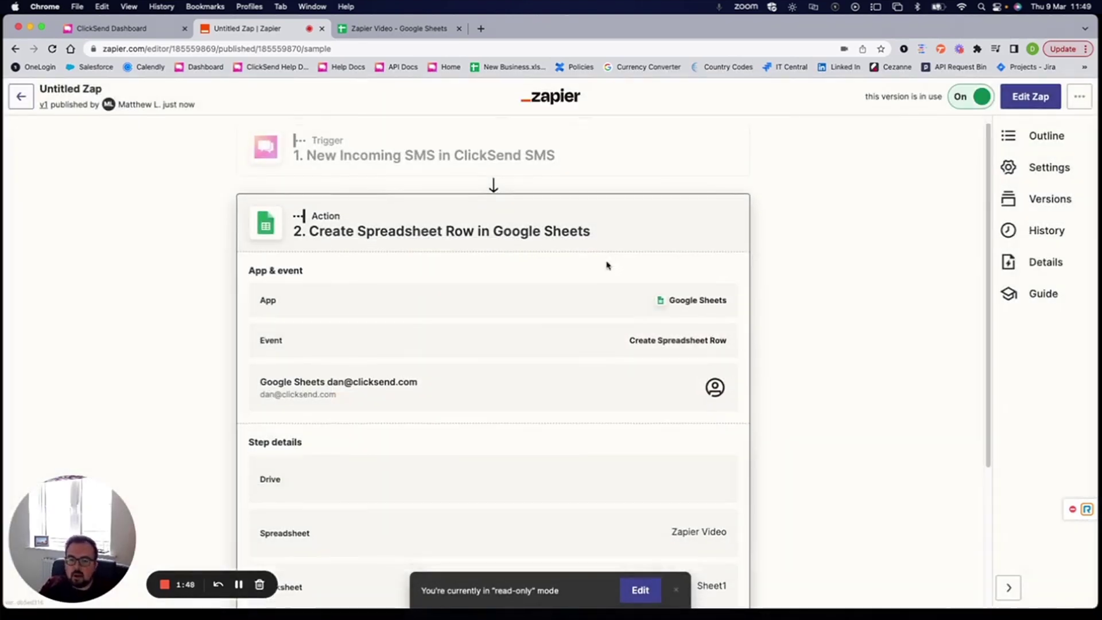
click(638, 589)
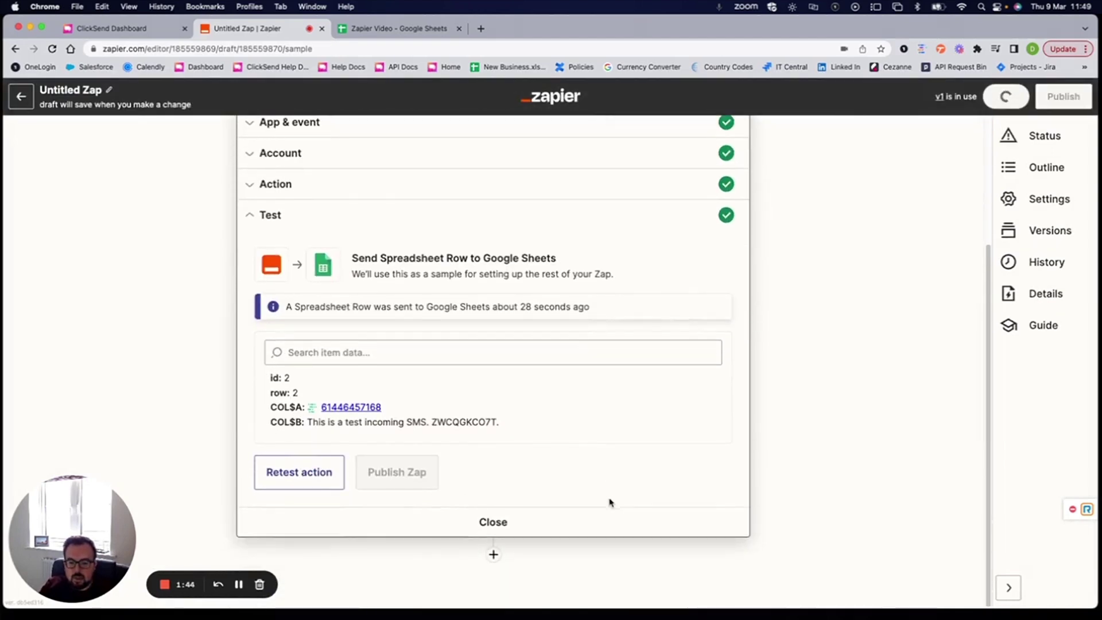
click(568, 517)
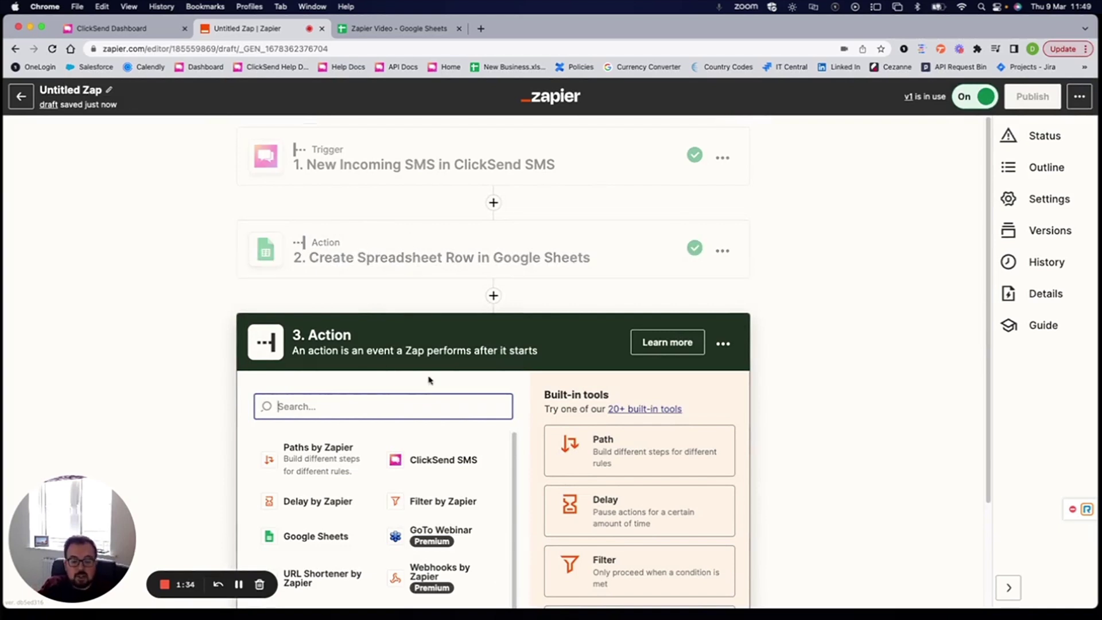
- Set step 3 to ClickSend SMS with the Send SMS event and confirm the connected account
click(429, 459)
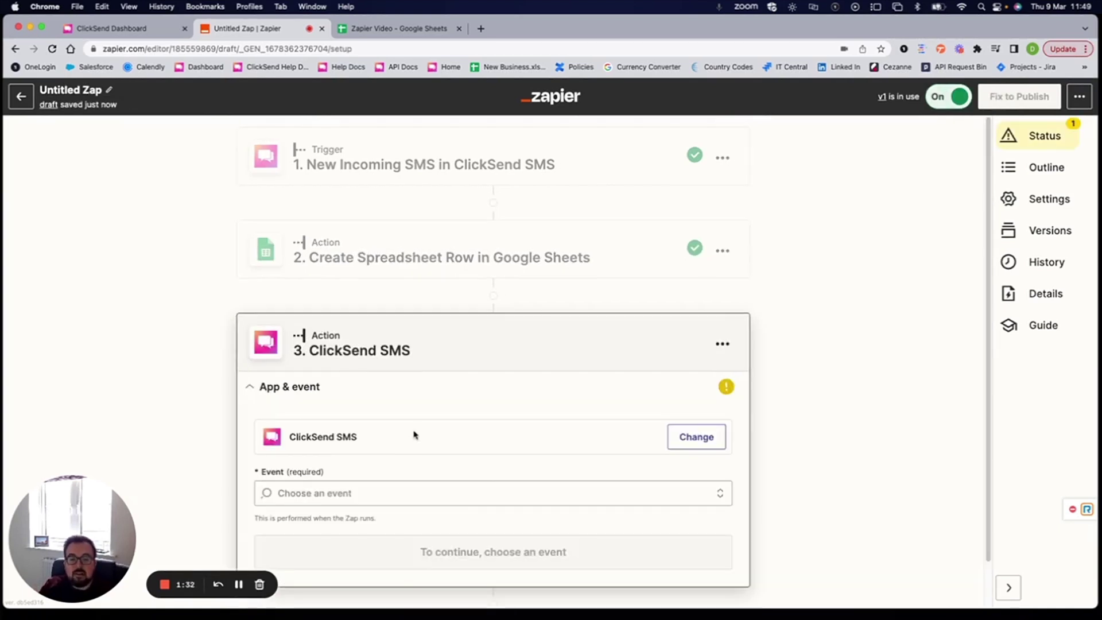
click(379, 479)
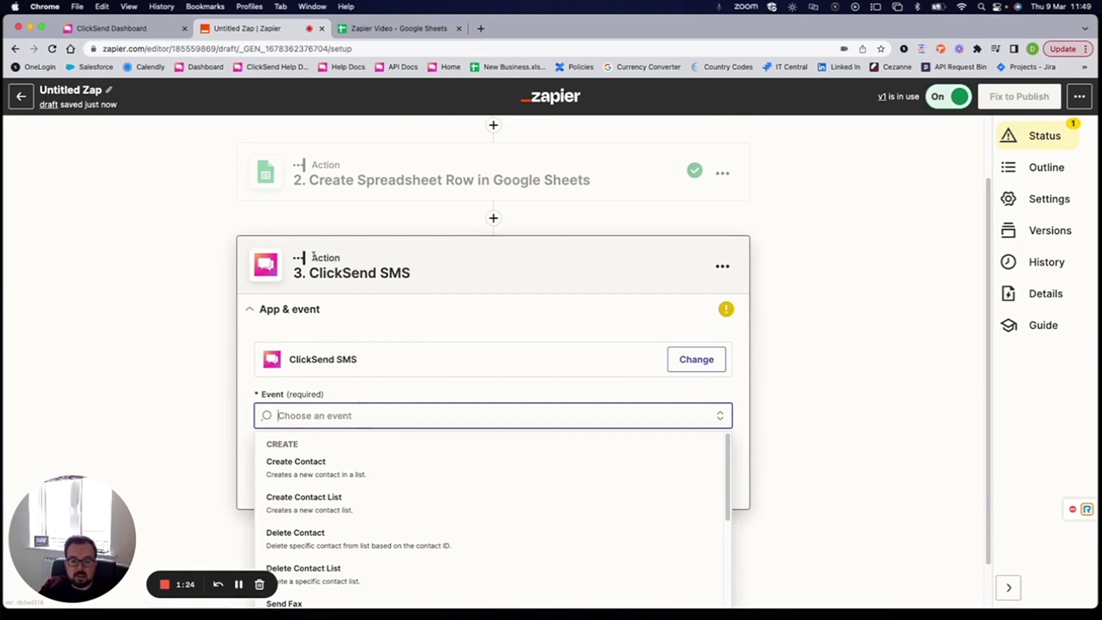
scroll(355, 253, up, 3)
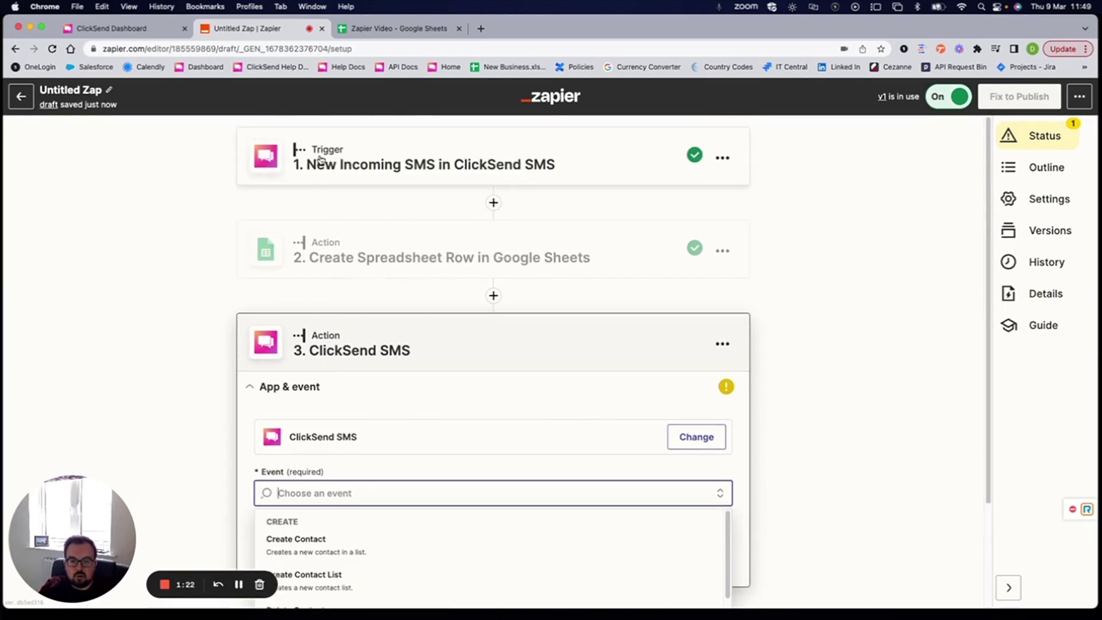
scroll(388, 213, down, 3)
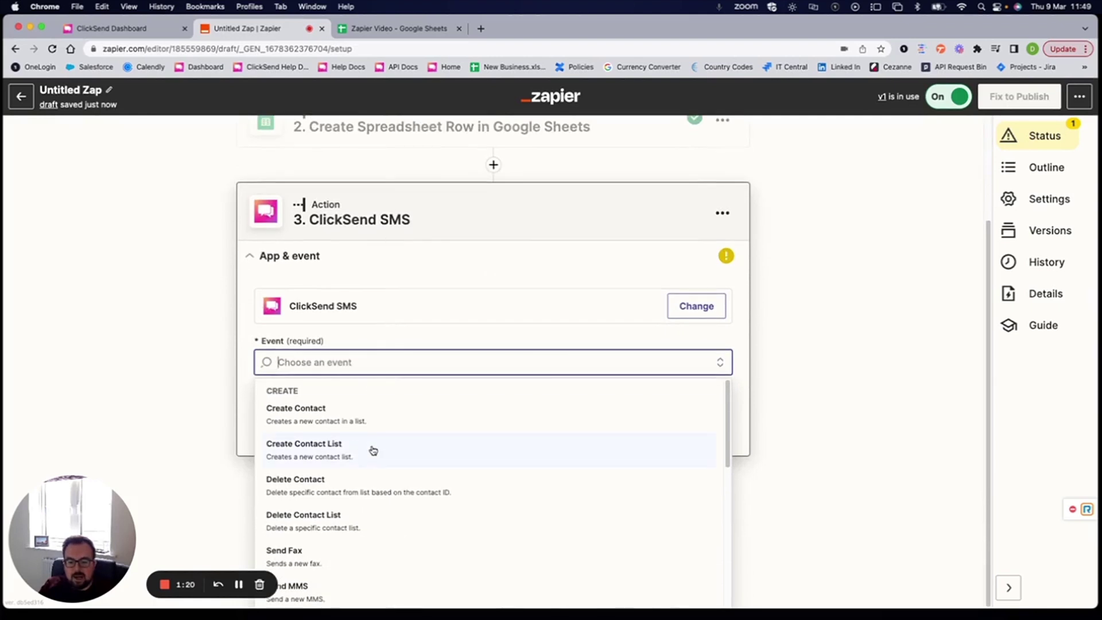
scroll(372, 450, down, 2)
scroll(361, 476, down, 2)
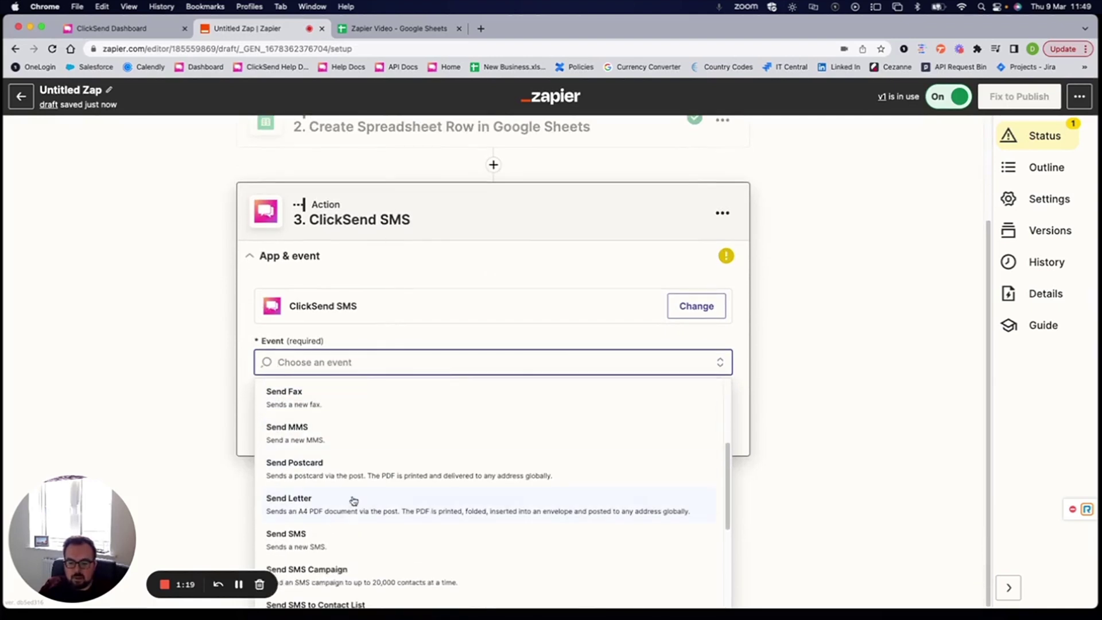
click(319, 541)
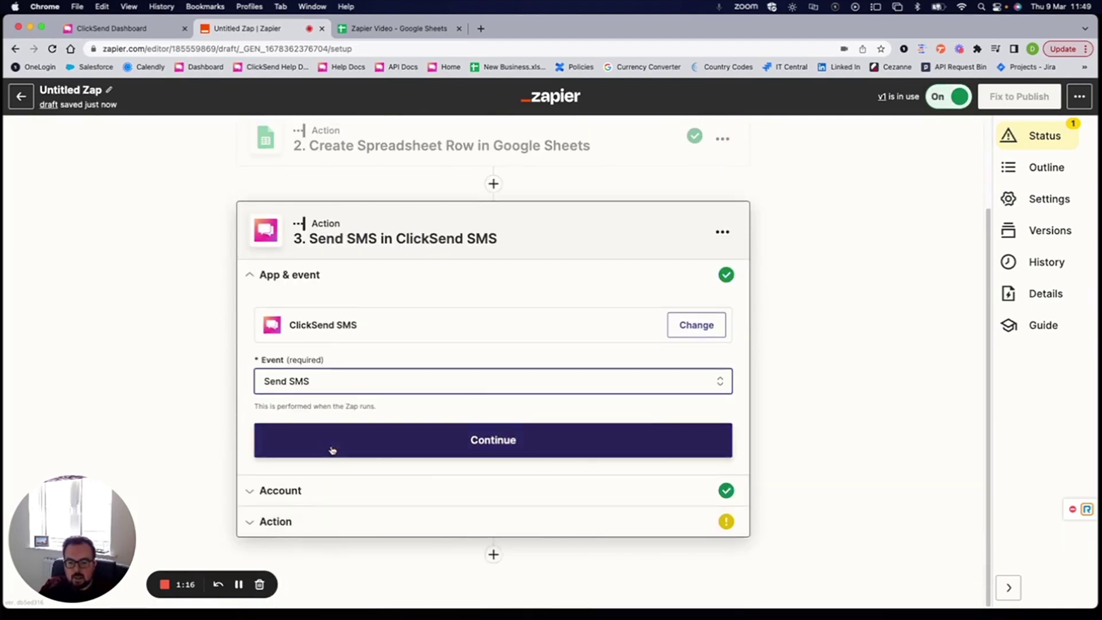
click(333, 450)
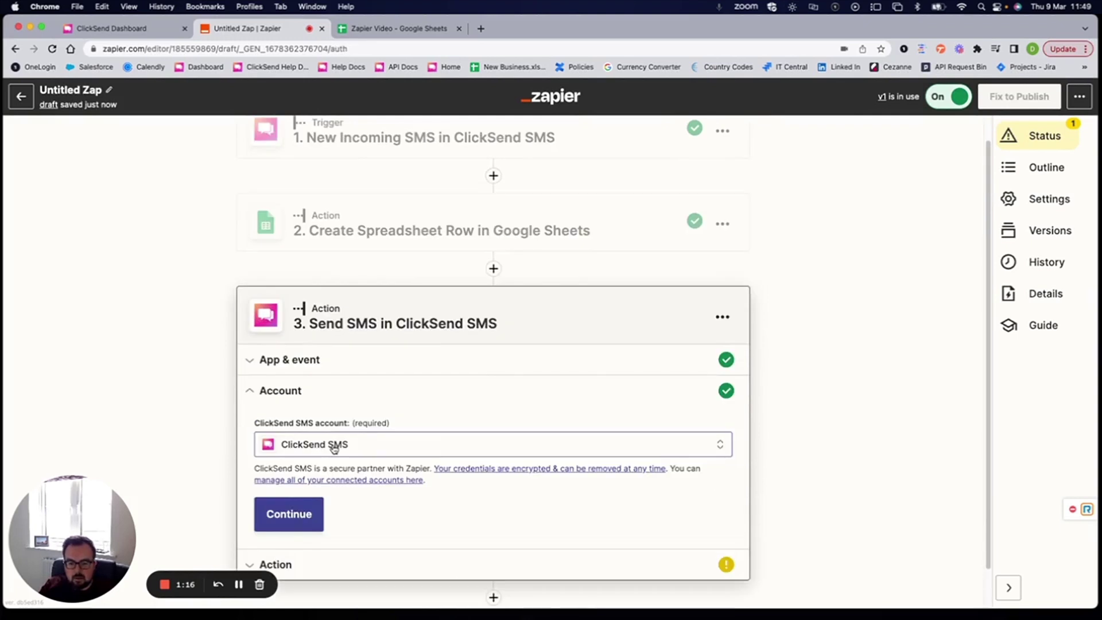
click(305, 515)
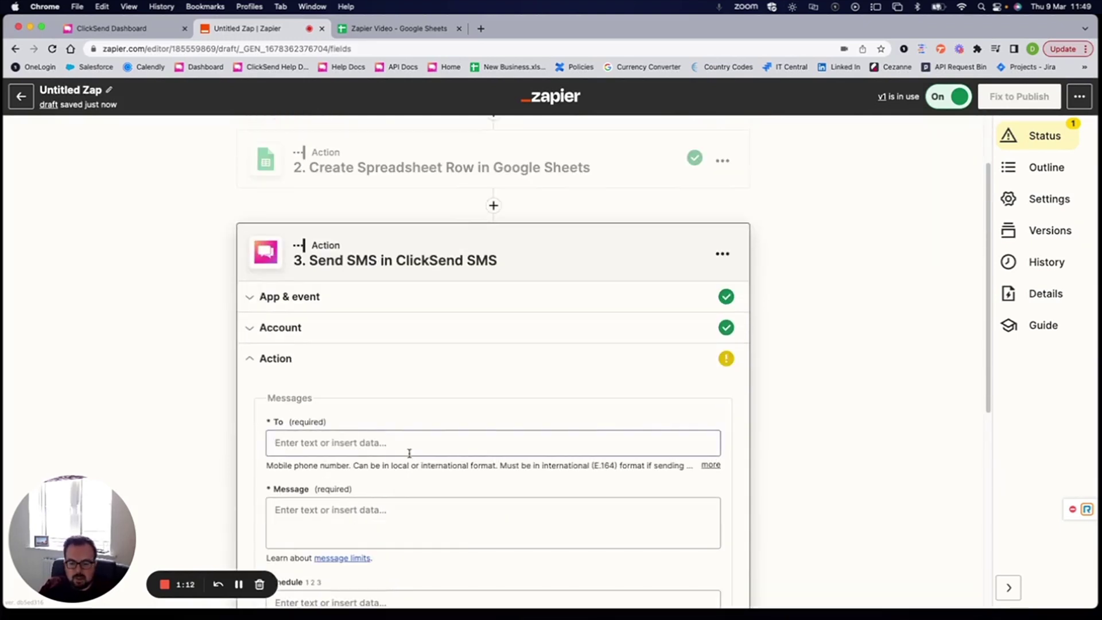
- Map the row's 2. Number into To and type 'Thanks for your message someone will call in 2 hours.' as Message
click(354, 443)
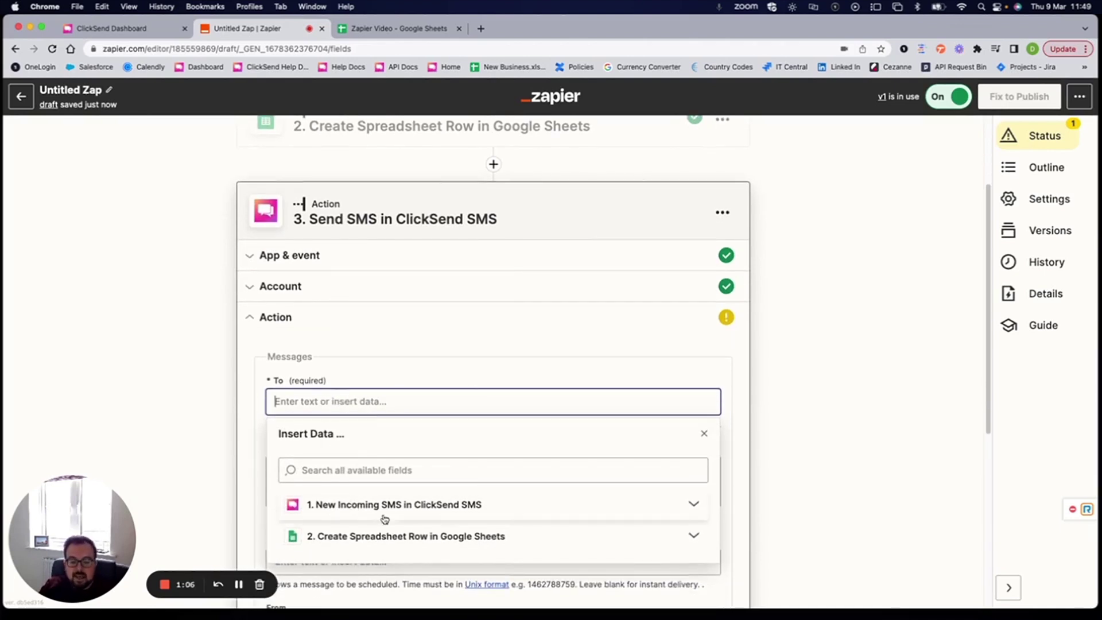
click(357, 537)
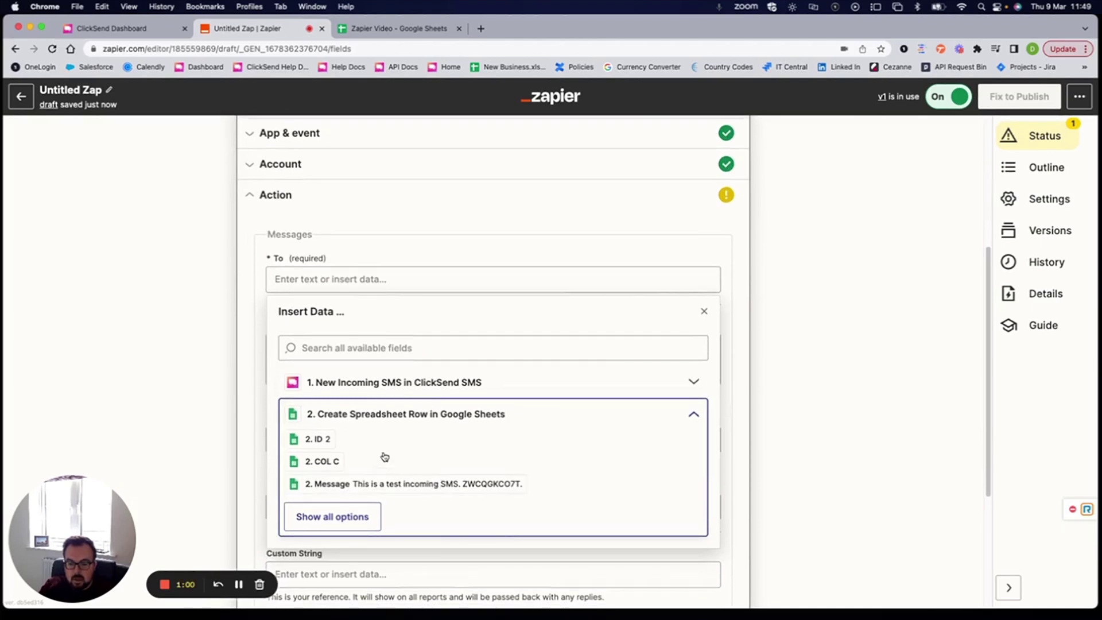
click(322, 516)
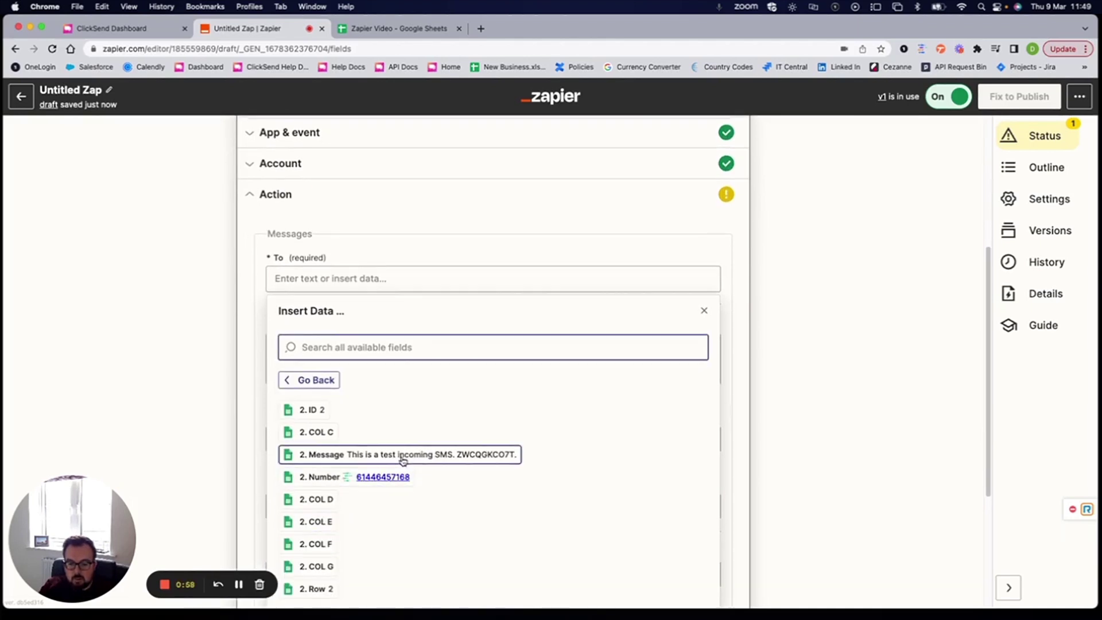
click(318, 472)
click(247, 336)
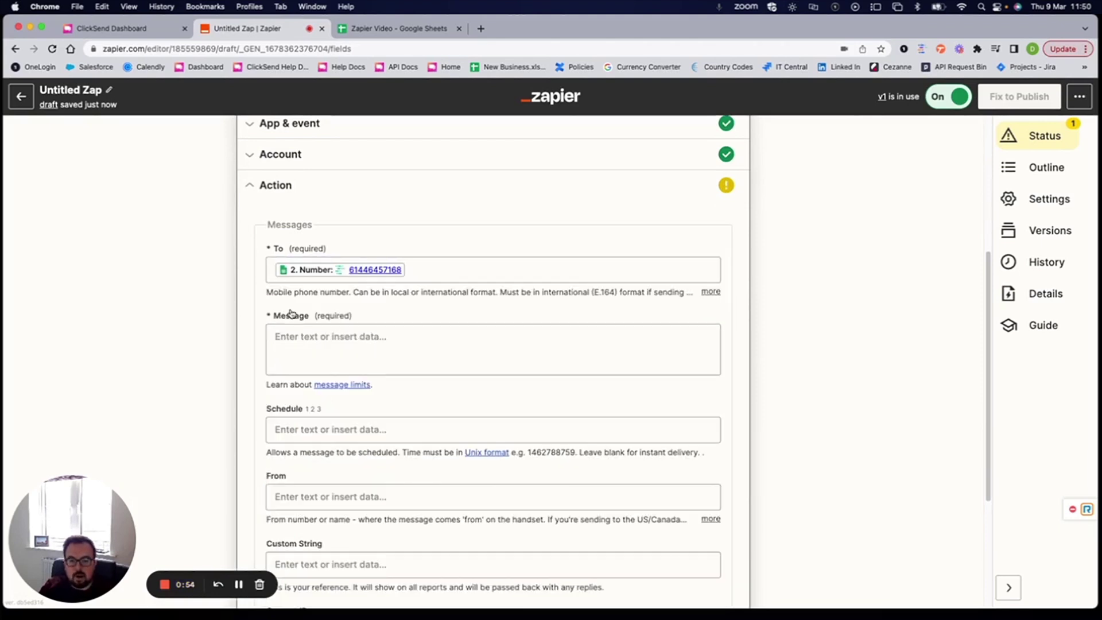
click(318, 339)
text(Thanks for your message so)
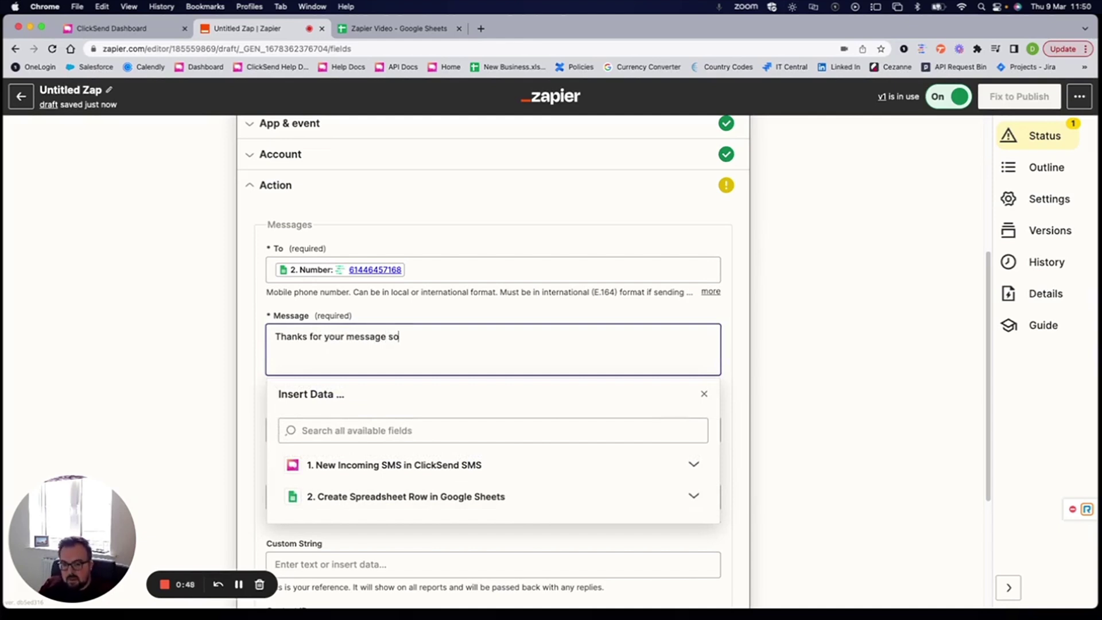
text(meone will call i)
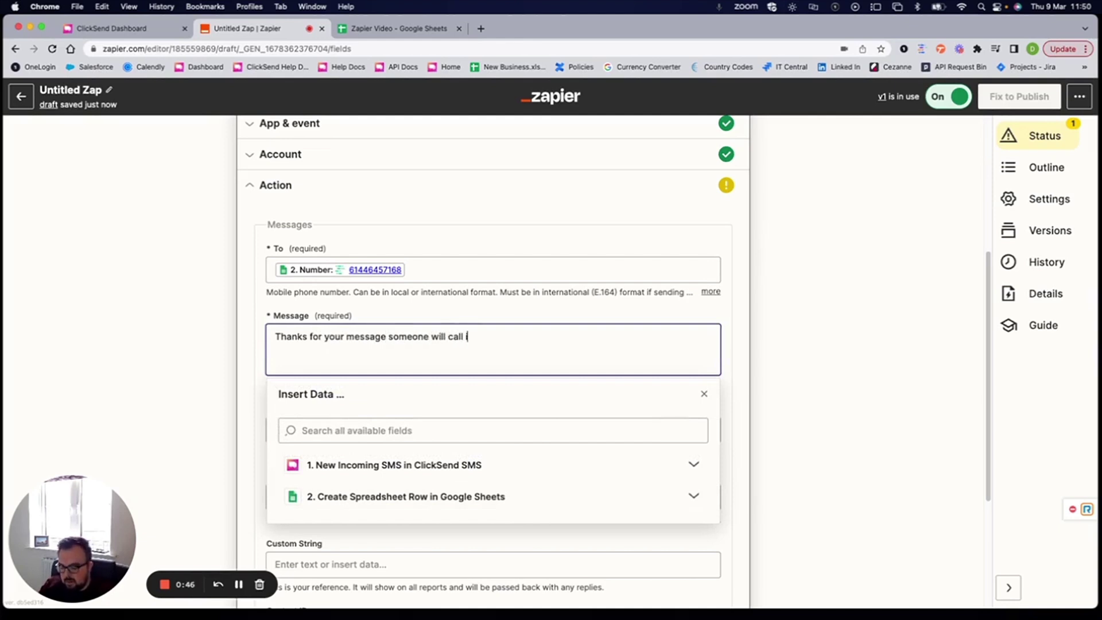
text(n 2 hours.)
- Finish the Send SMS message and continue to the action's test section
click(740, 412)
scroll(673, 408, down, 2)
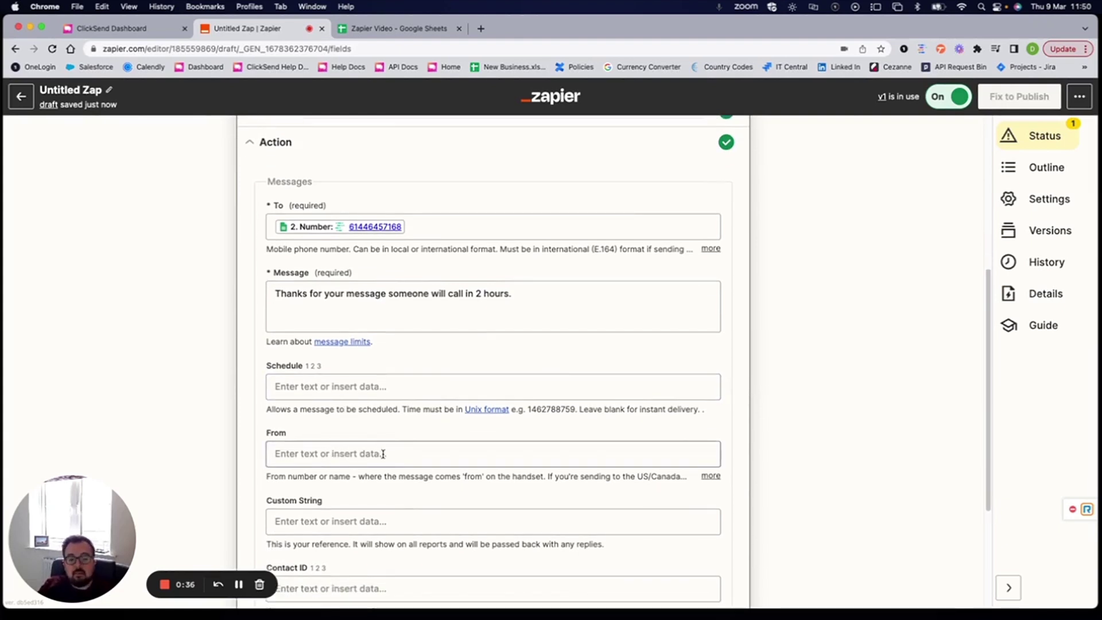
scroll(395, 453, down, 5)
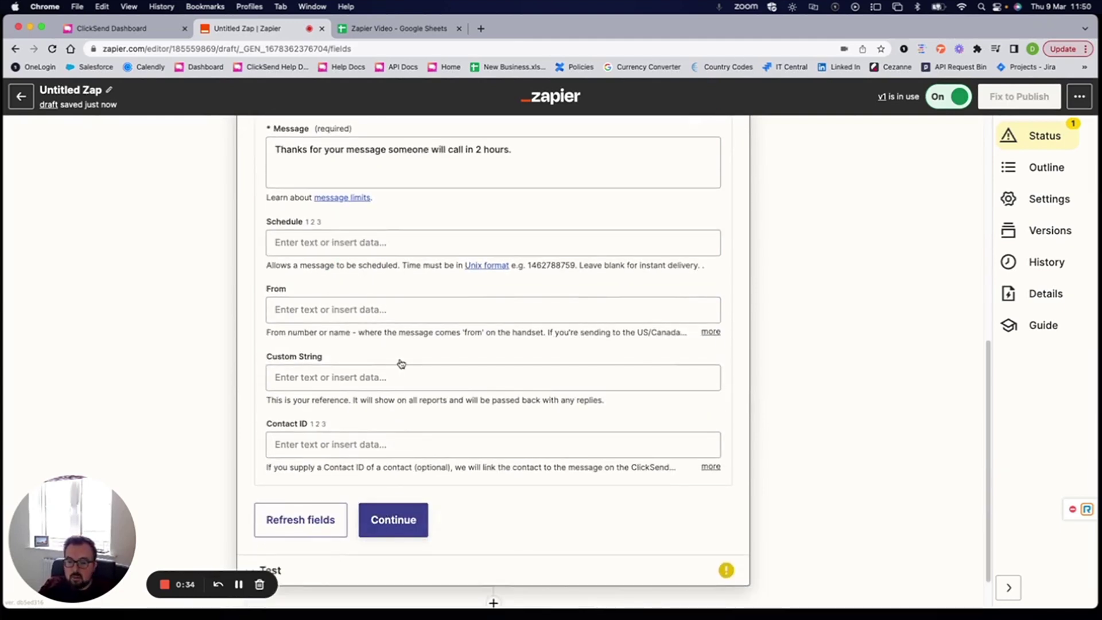
click(393, 520)
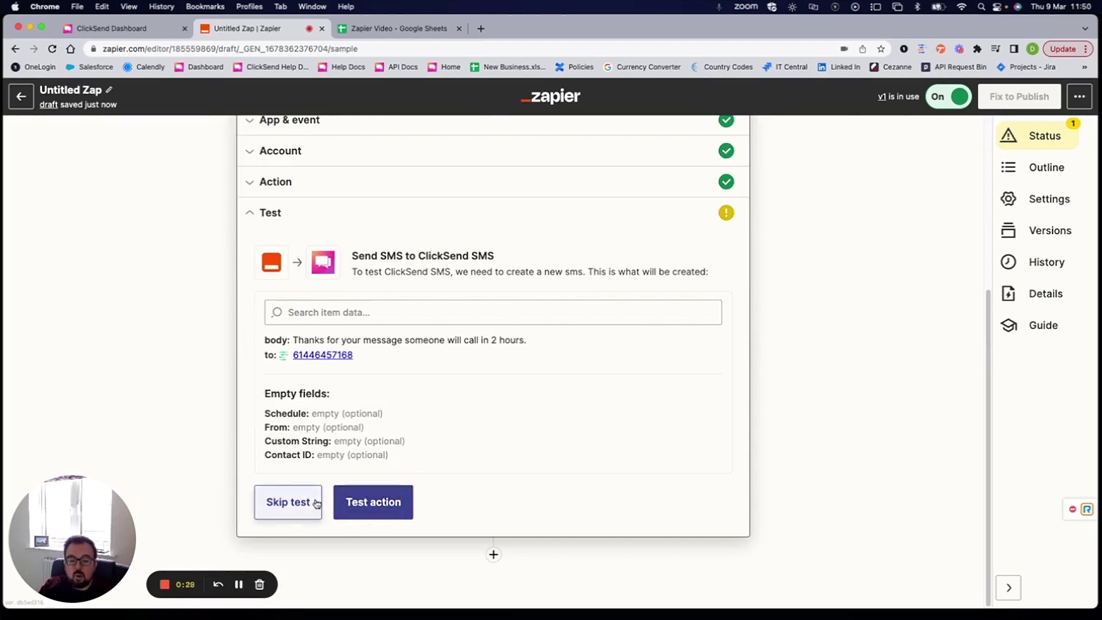
- Skip the Send SMS test and attempt to publish the Zap
click(294, 503)
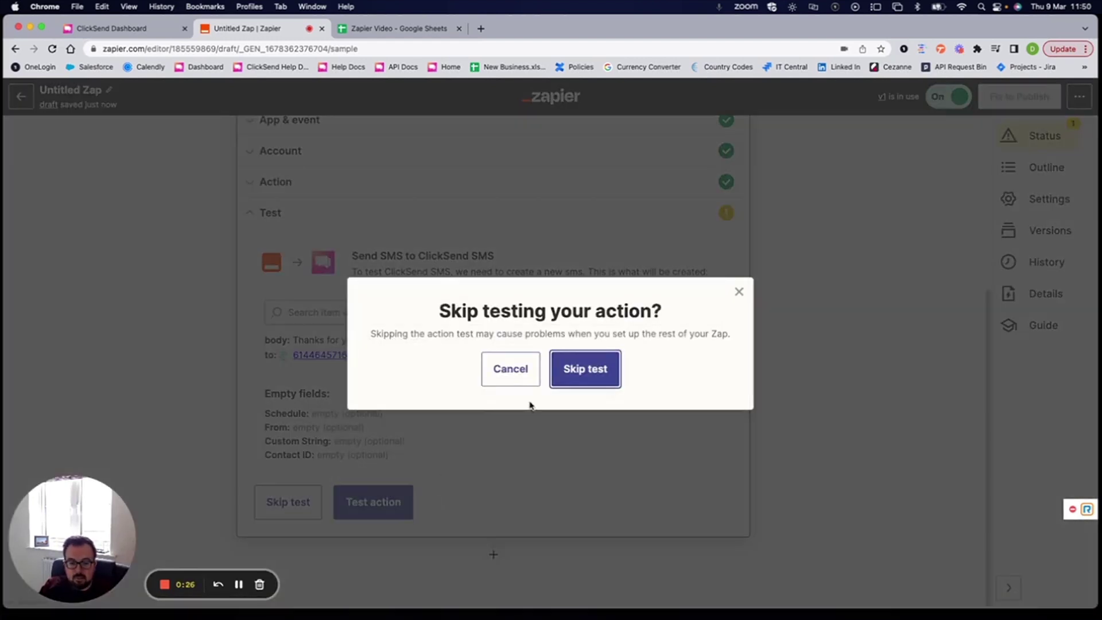
click(586, 372)
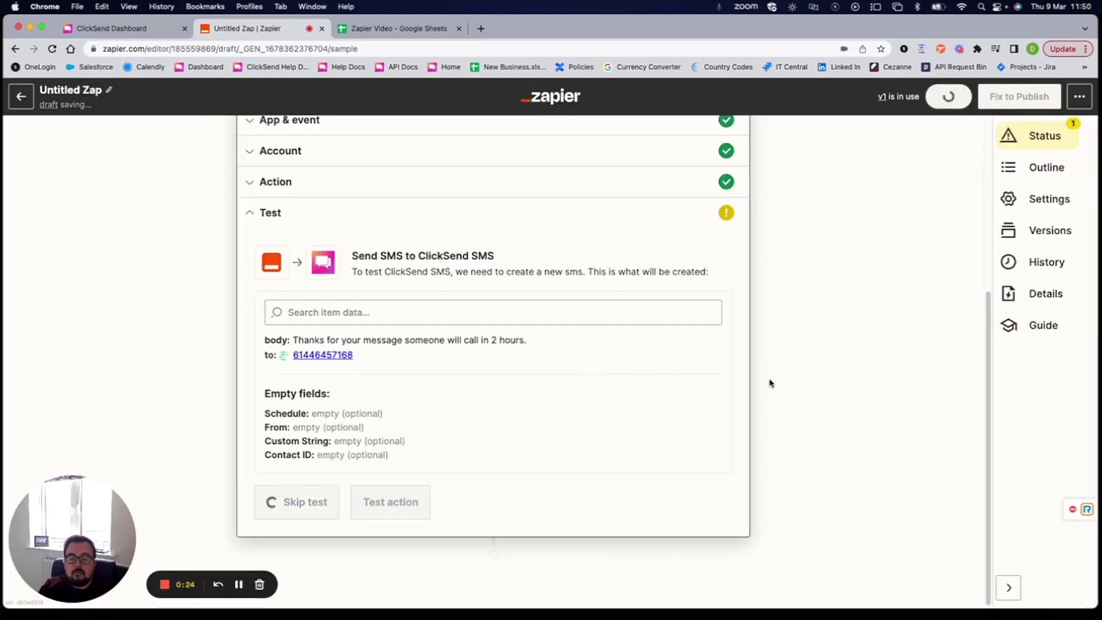
click(571, 445)
click(584, 369)
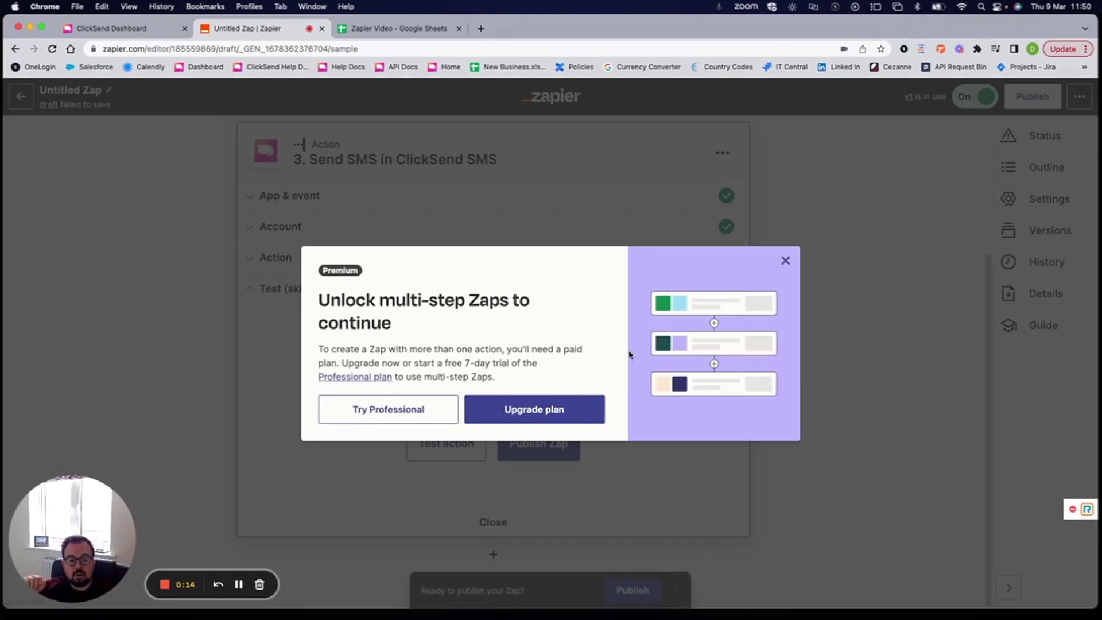
- Close the 'Unlock multi-step Zaps' upgrade prompt
click(785, 261)
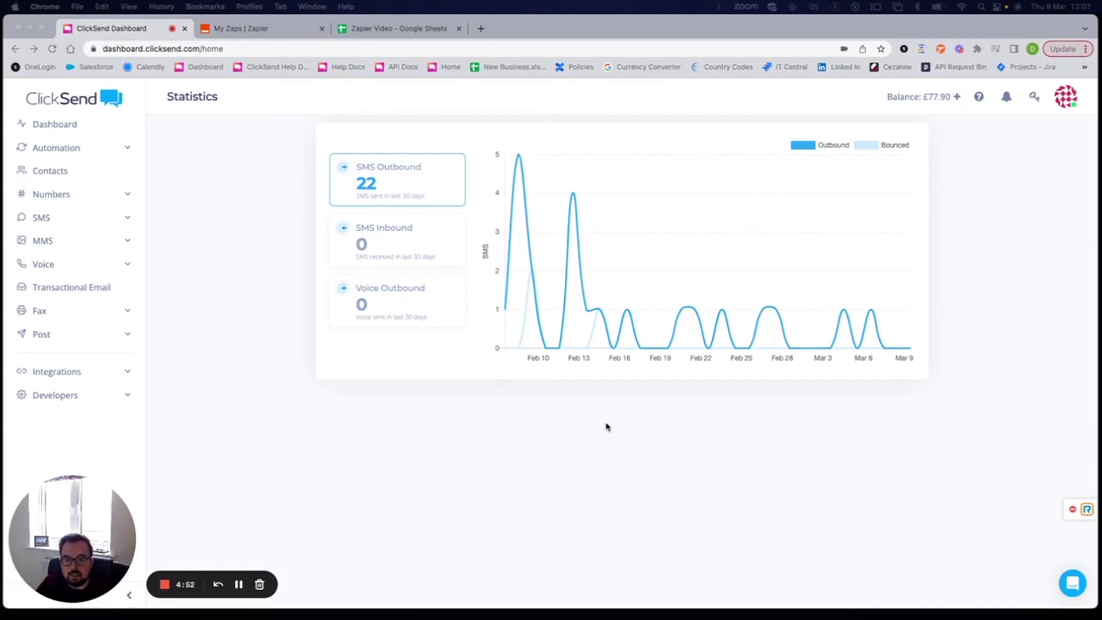
- Go back to My Zaps and start a new Zap with Create Zap
click(261, 32)
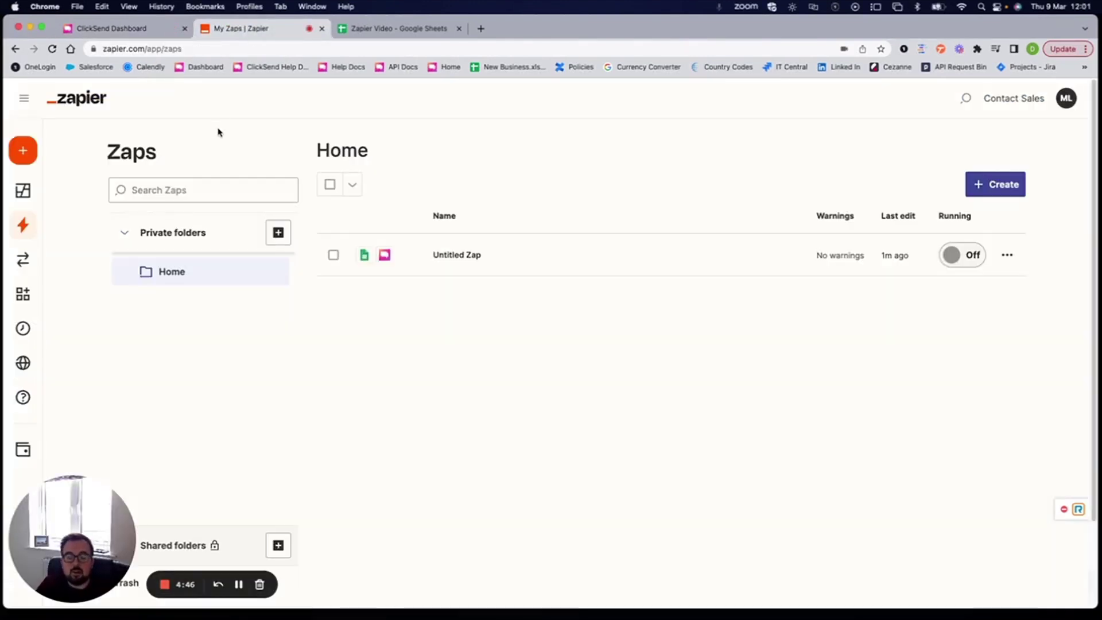
mouse_move(24, 154)
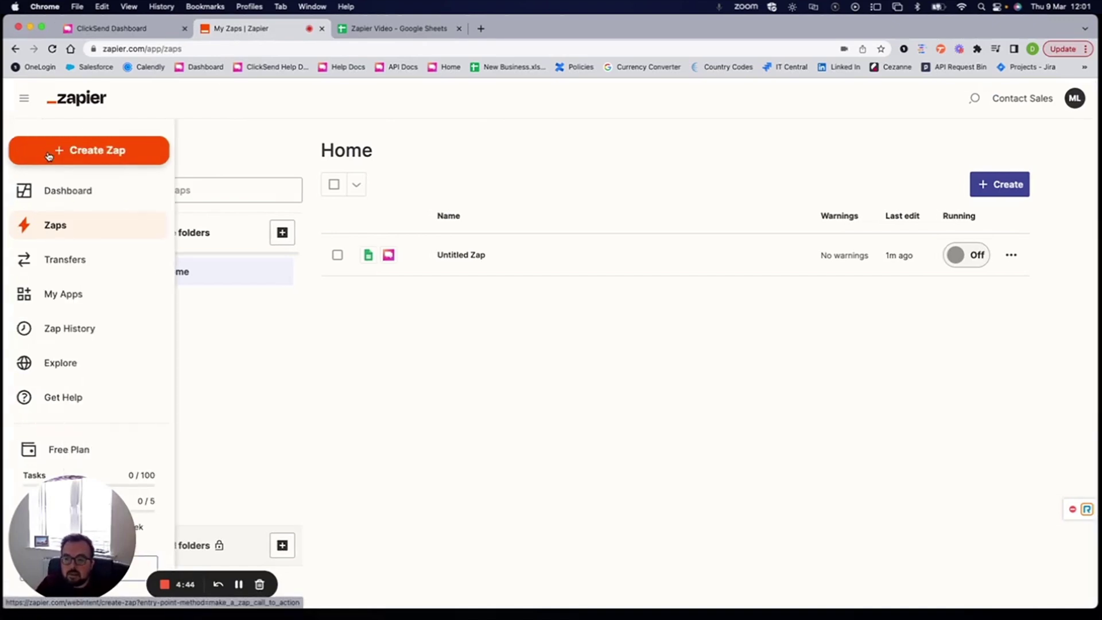
click(50, 151)
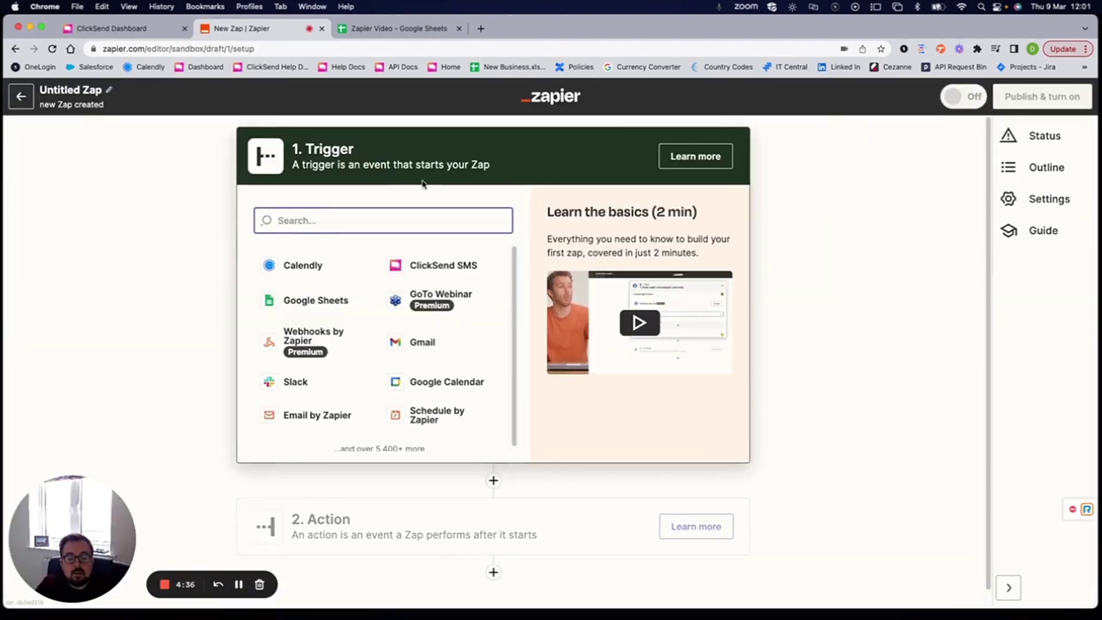
- Pick Google Sheets with the New Spreadsheet Row trigger event
click(316, 301)
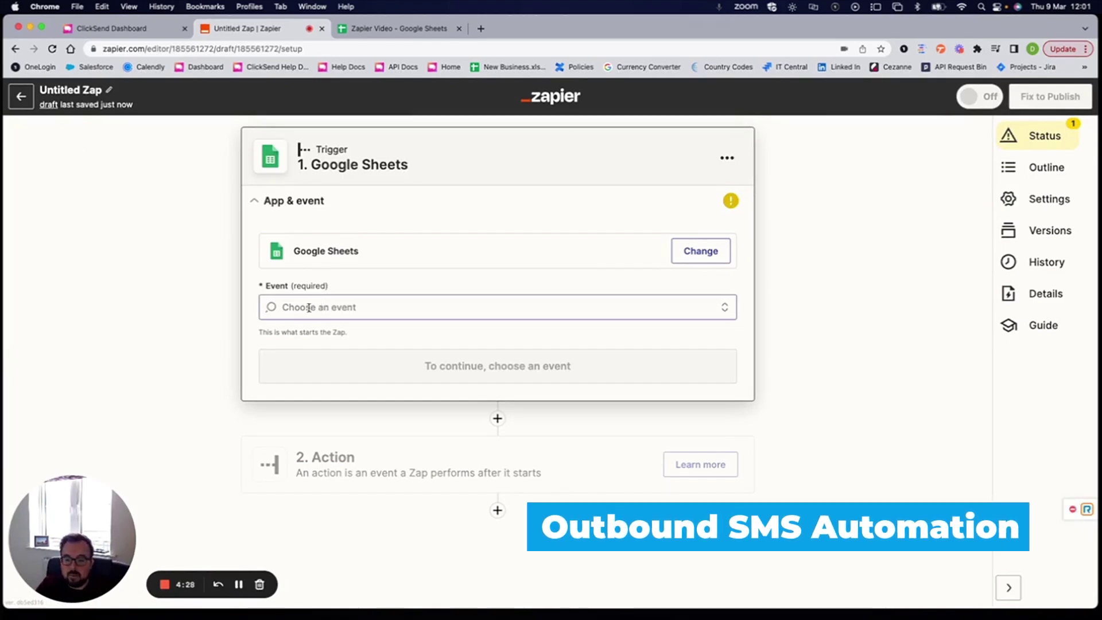
click(316, 301)
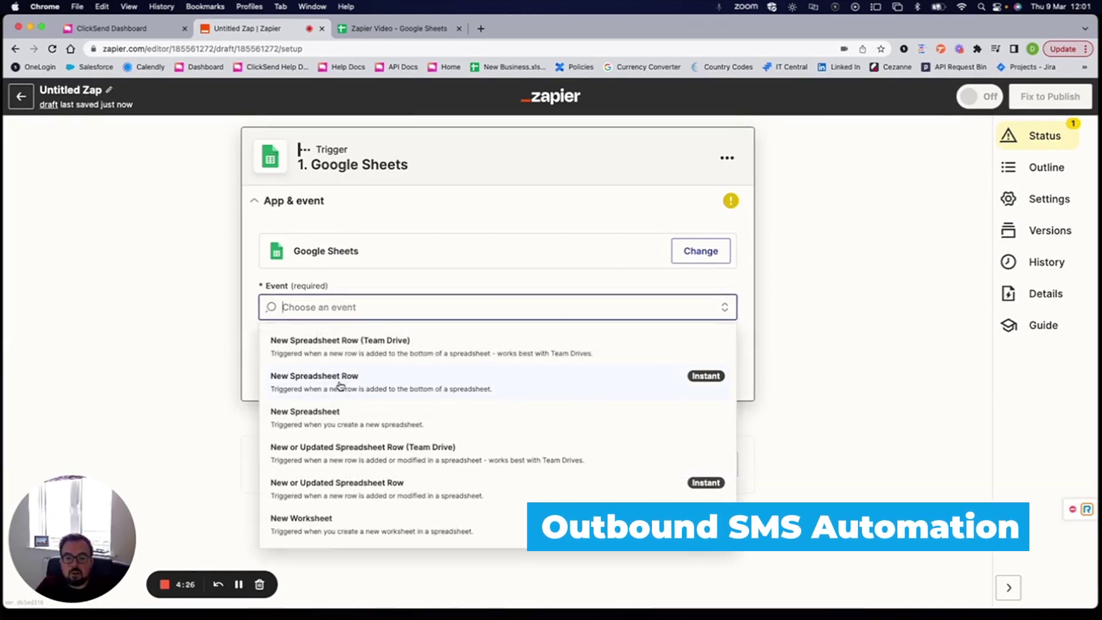
click(341, 384)
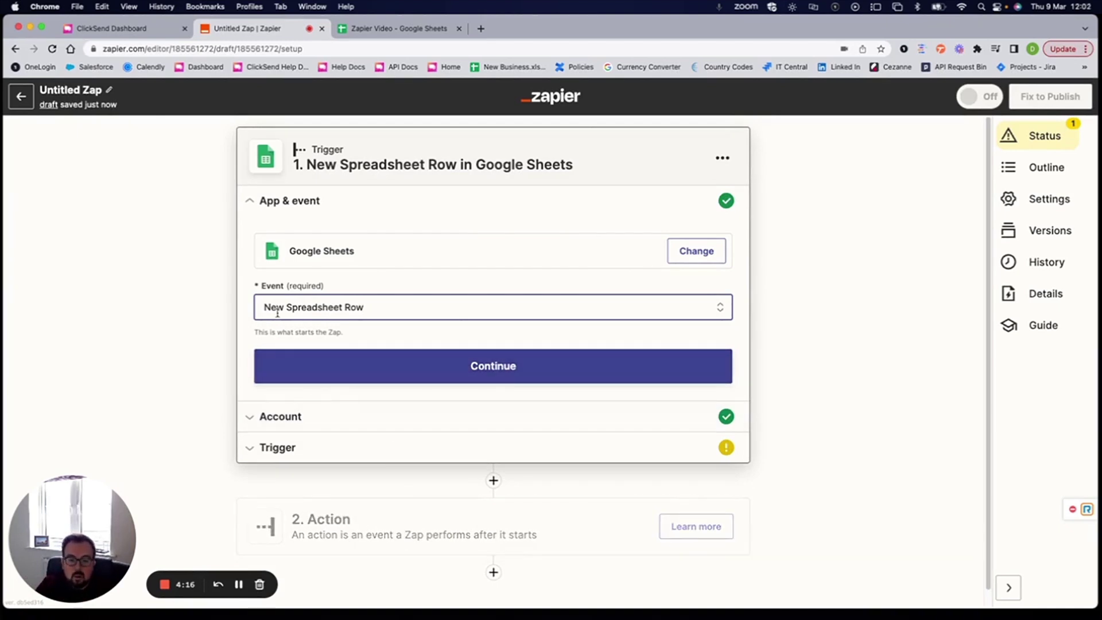
click(355, 366)
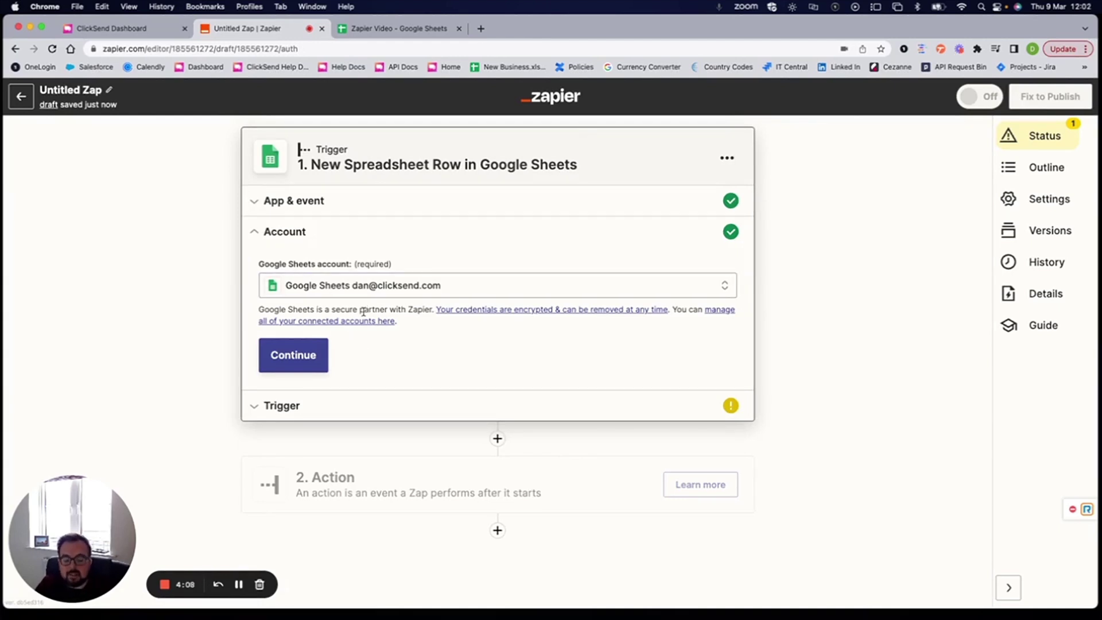
- Use the connected account with the Zapier Video spreadsheet and Sheet1 worksheet
click(294, 364)
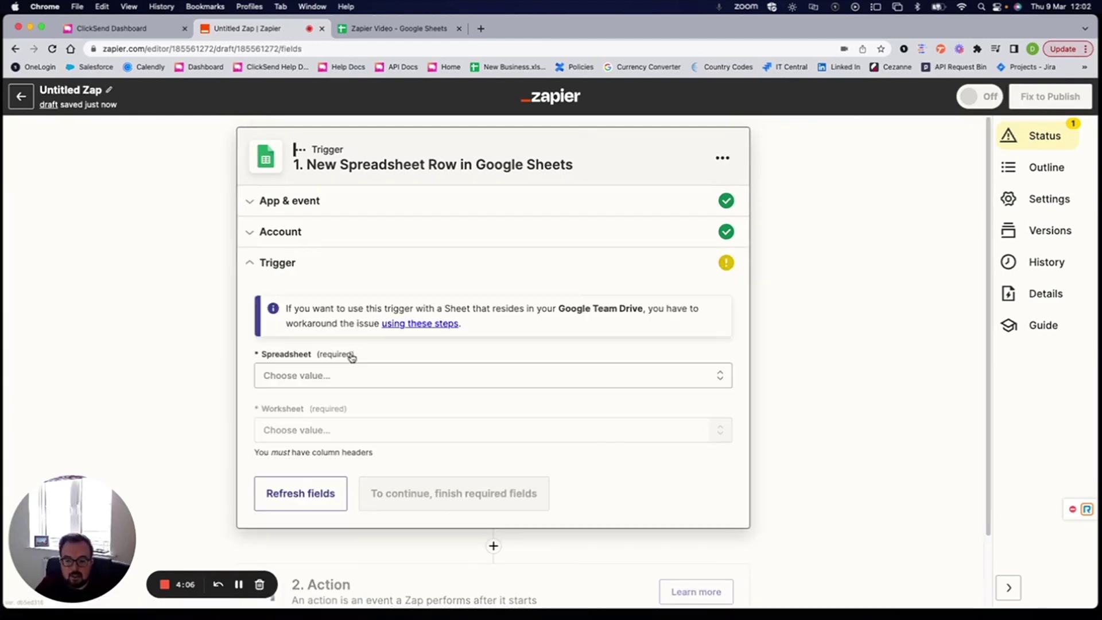
click(330, 376)
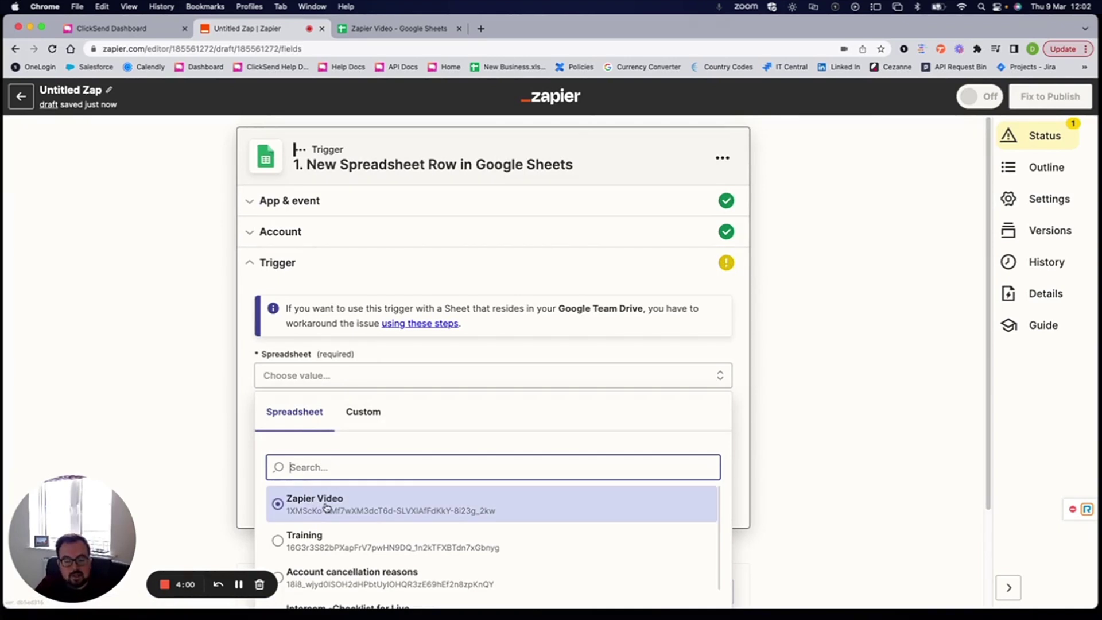
click(326, 505)
click(301, 430)
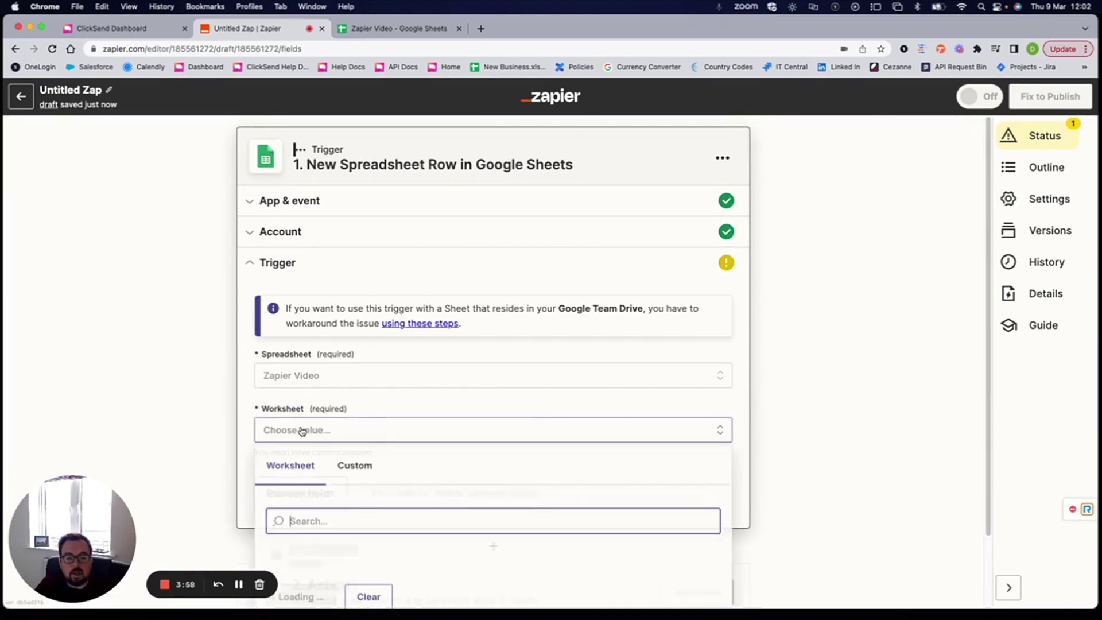
click(296, 554)
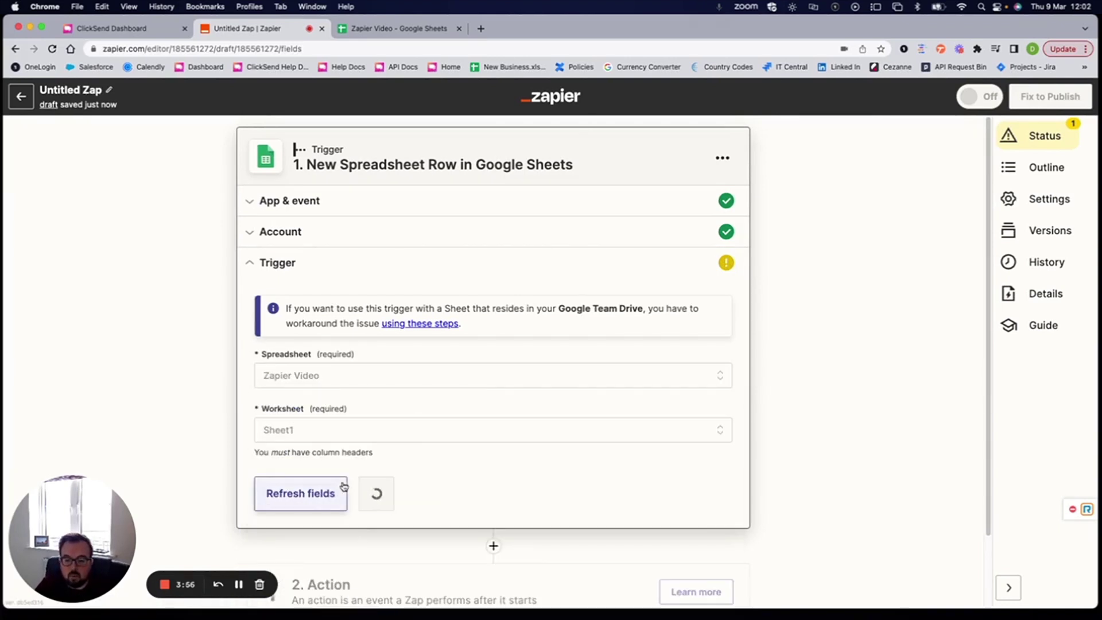
click(392, 493)
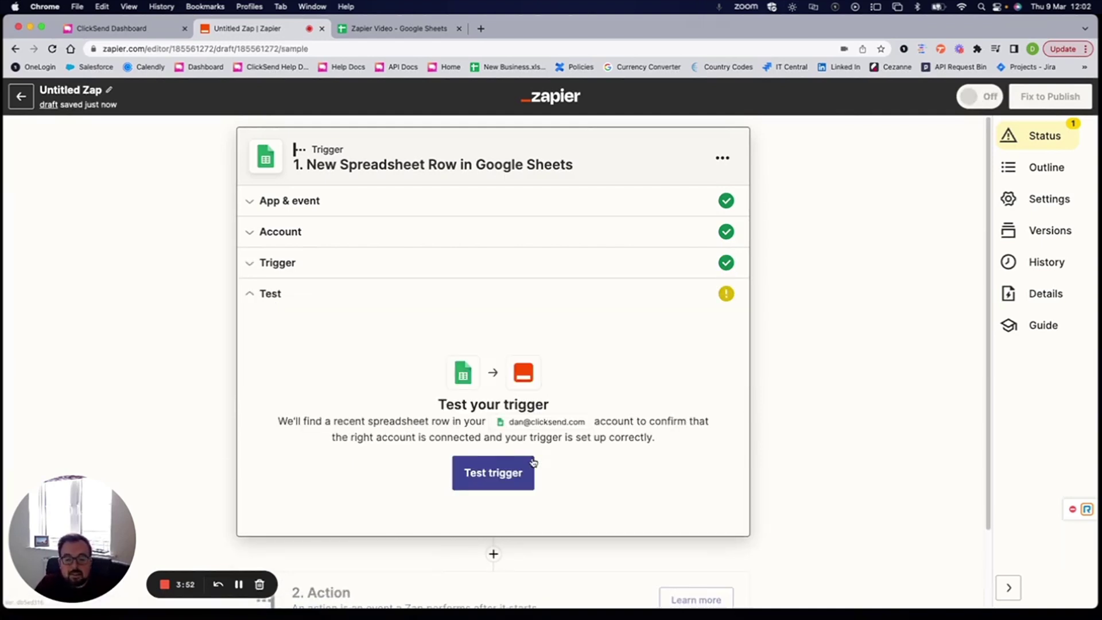
- Test the trigger to fetch a sample row, compare it with the sheet, and continue
click(508, 479)
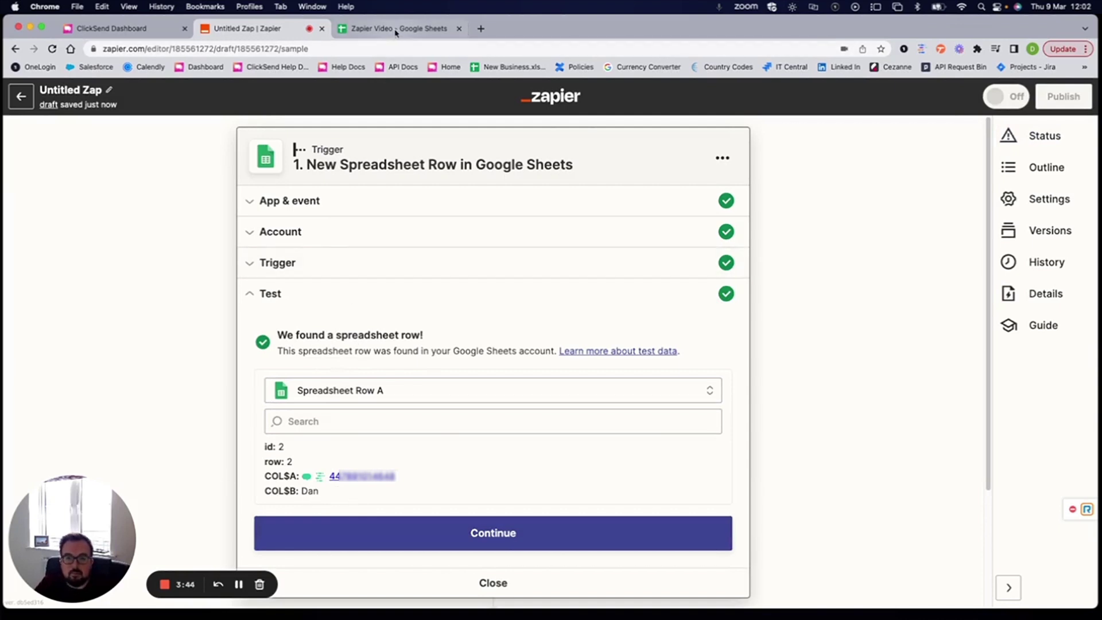
click(397, 30)
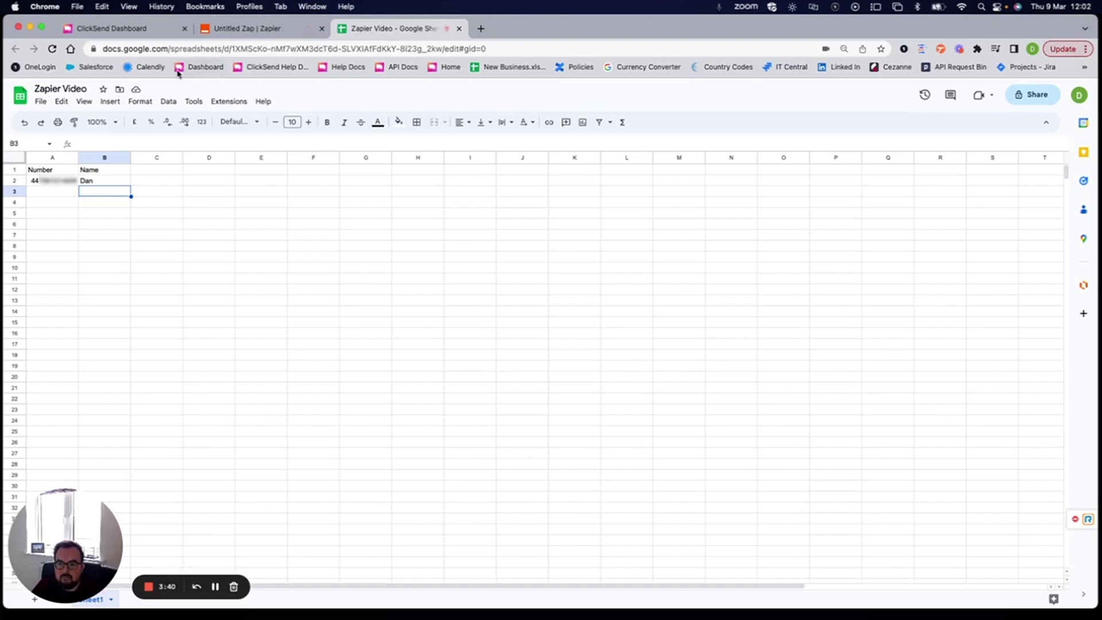
click(244, 28)
click(457, 532)
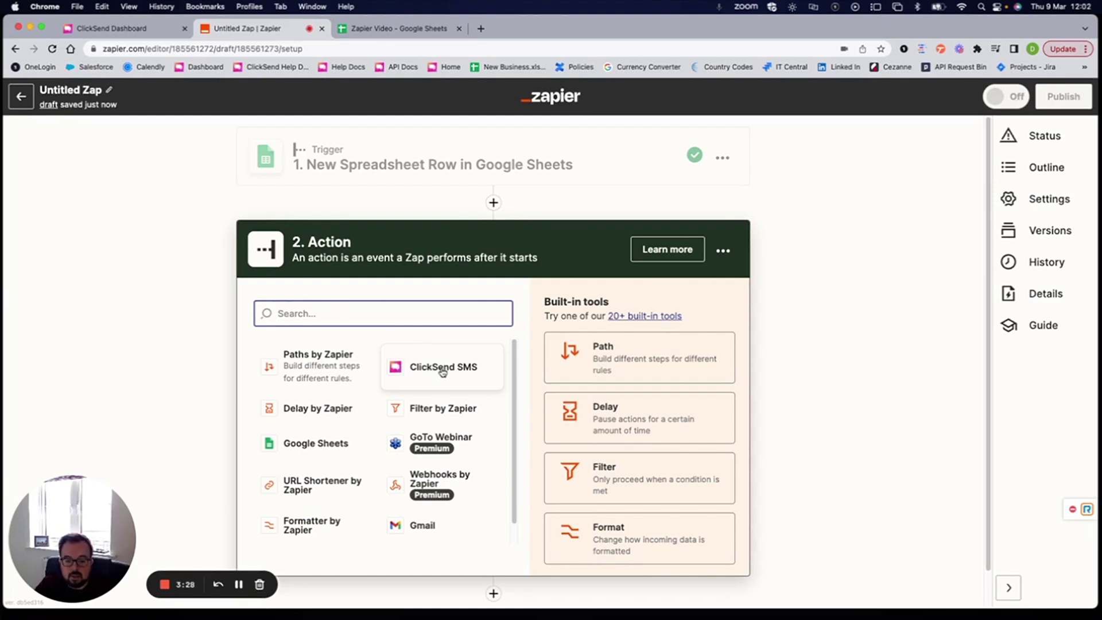
- Choose ClickSend SMS with the Send SMS event and the connected ClickSend account
click(442, 372)
click(326, 394)
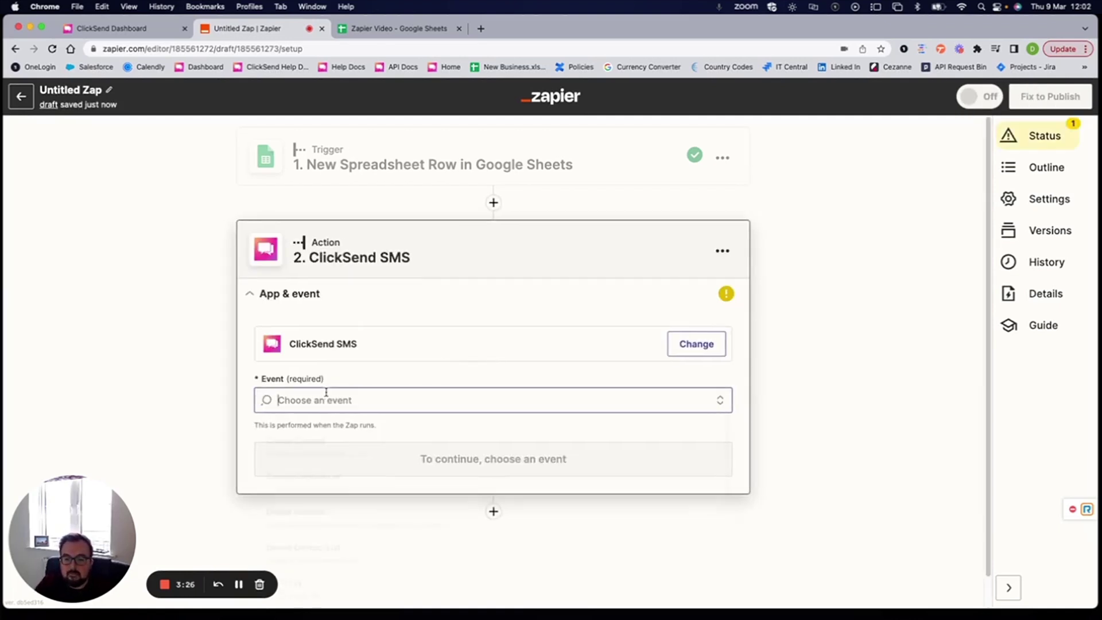
scroll(313, 492, down, 5)
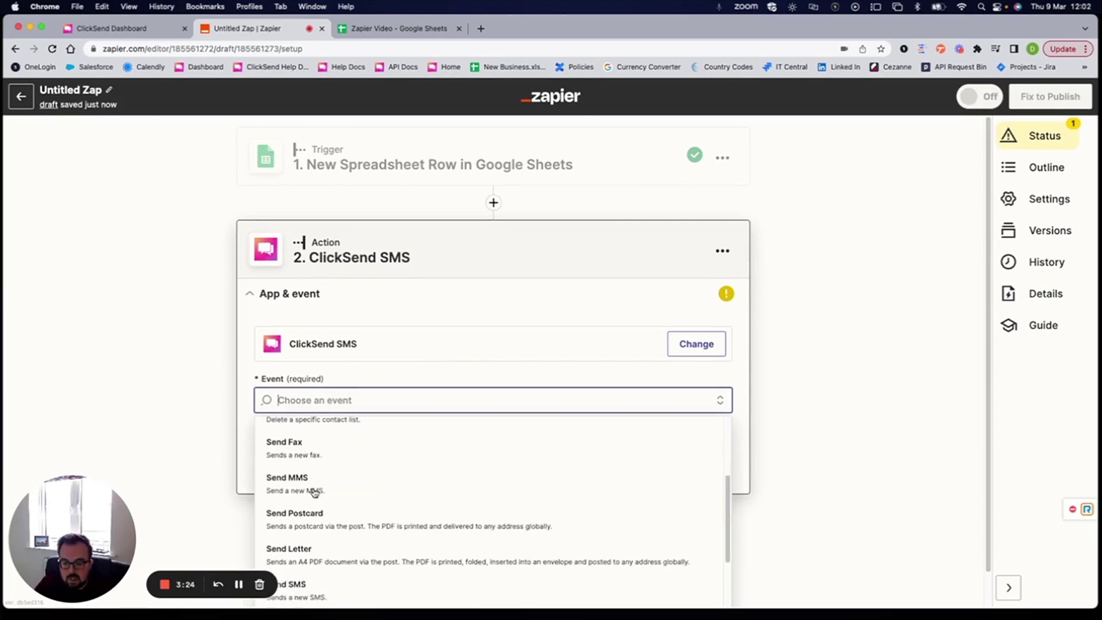
scroll(313, 496, down, 1)
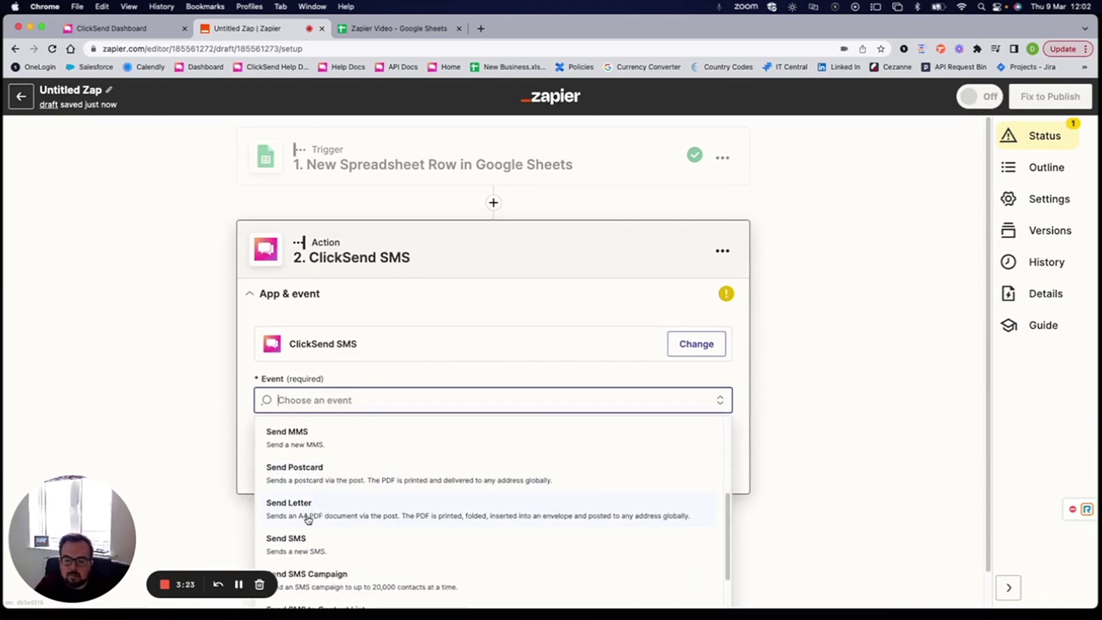
click(329, 548)
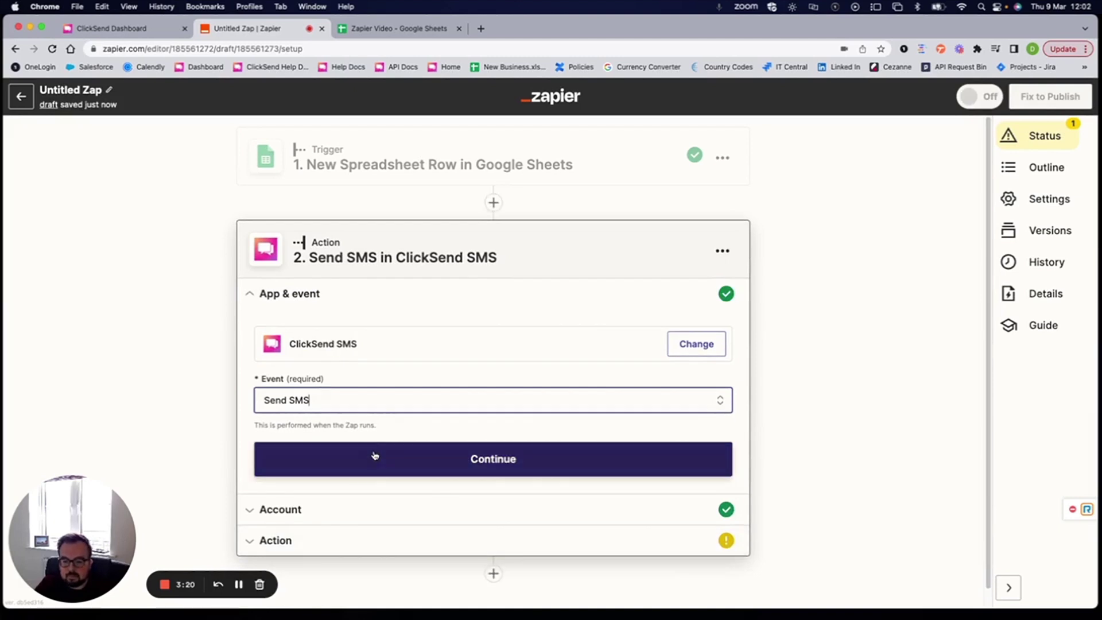
click(411, 456)
click(308, 450)
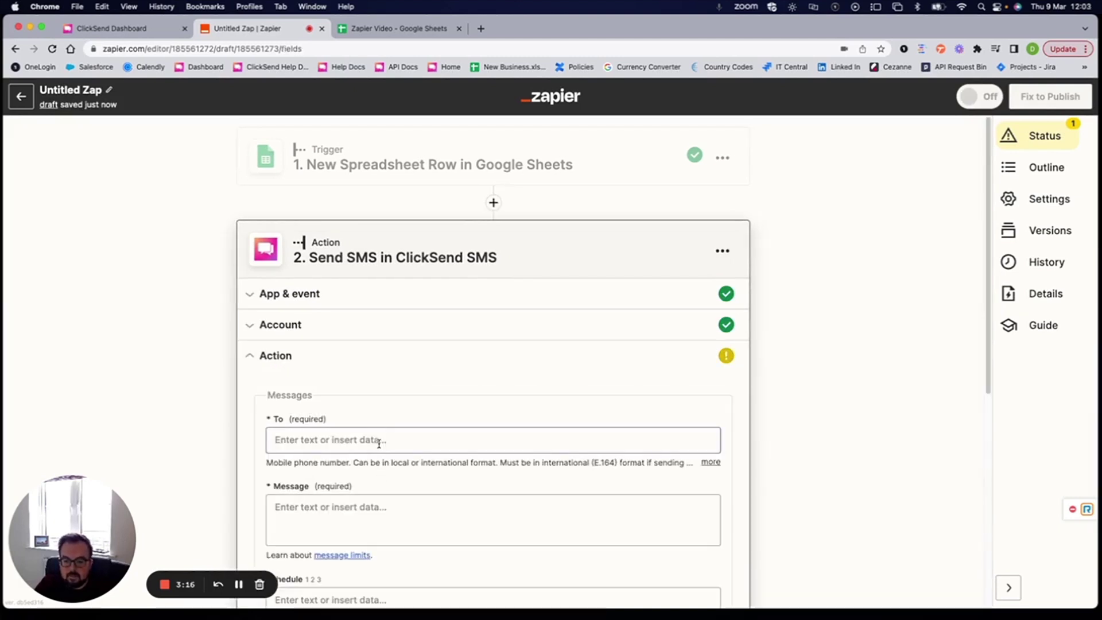
- Set the SMS recipient To field to the row's 1. Number
click(371, 440)
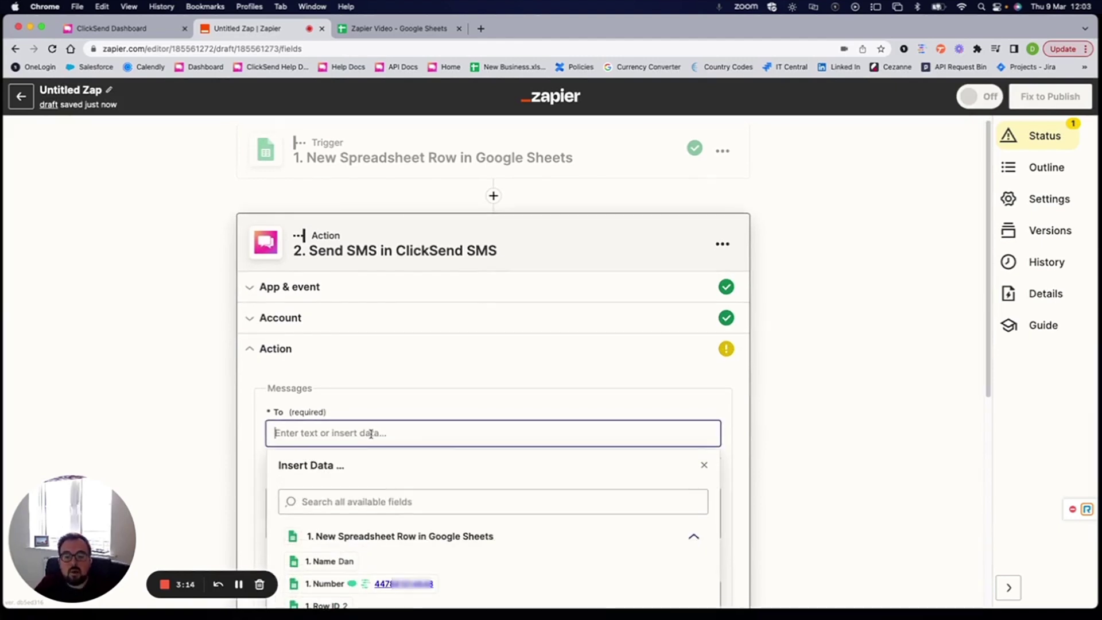
scroll(371, 436, down, 1)
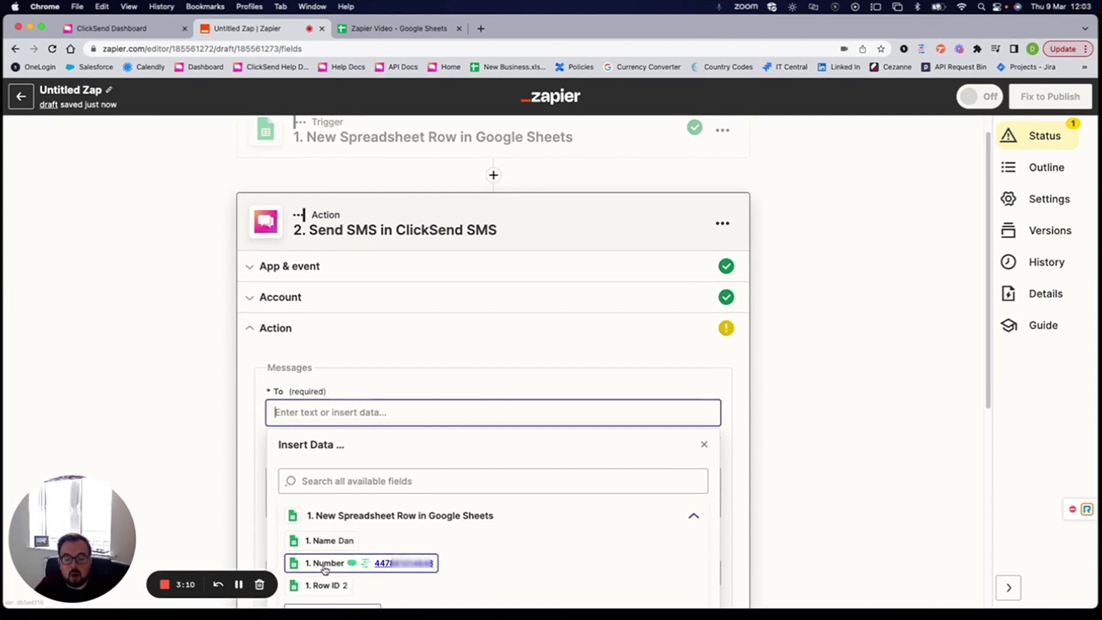
click(325, 564)
- Write the message 'Hi [1. Name] thanks for your enquiry someone will call you in 2 hours'
click(291, 482)
text(Hi)
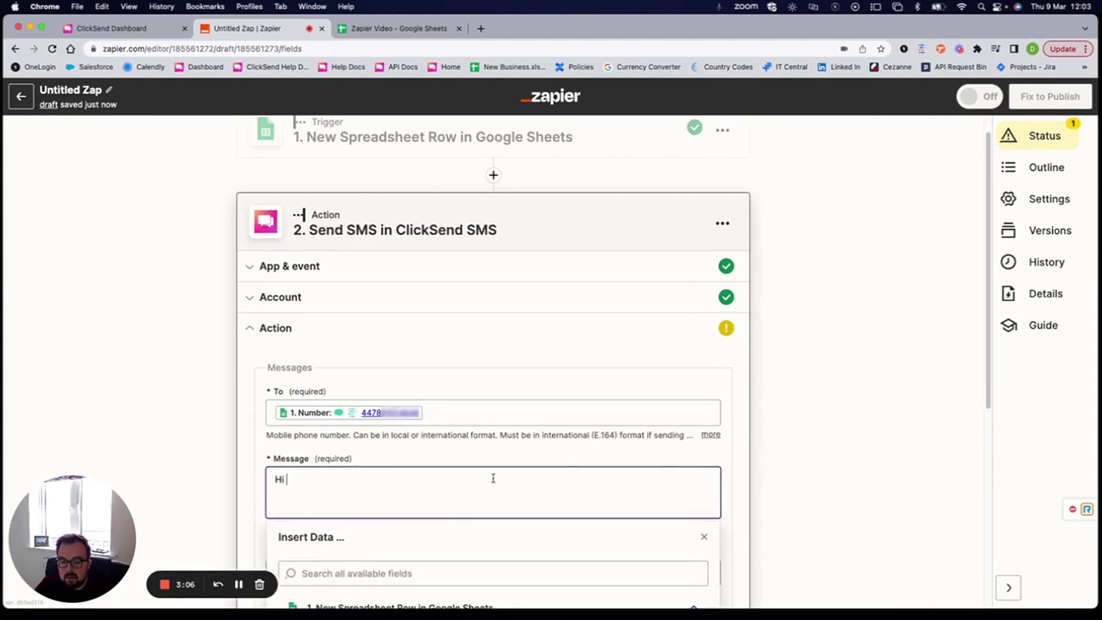
scroll(800, 423, down, 5)
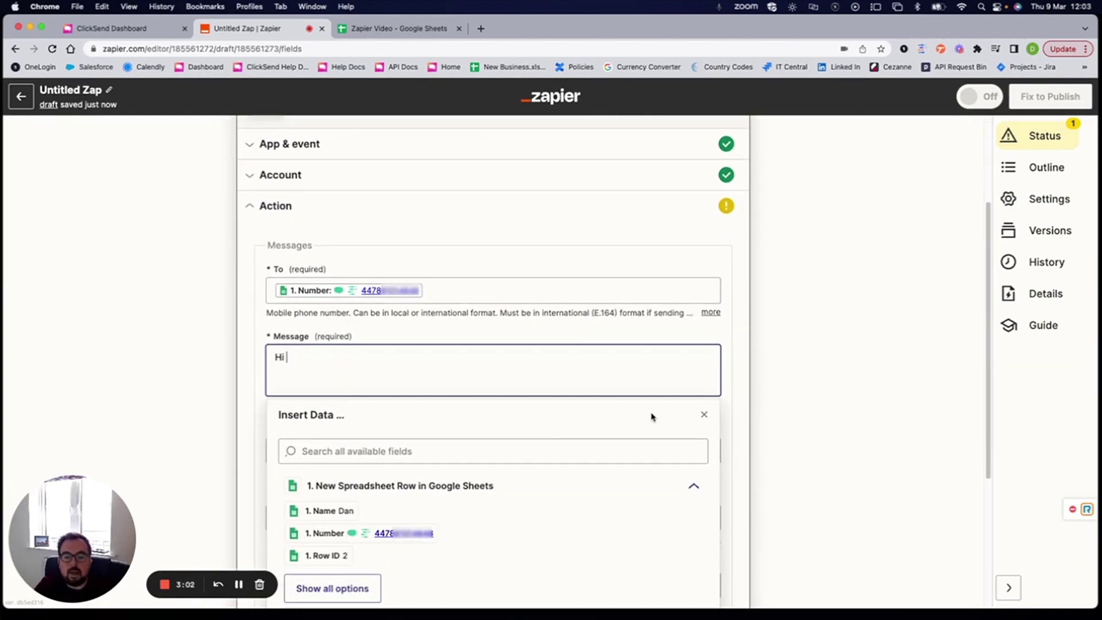
click(340, 510)
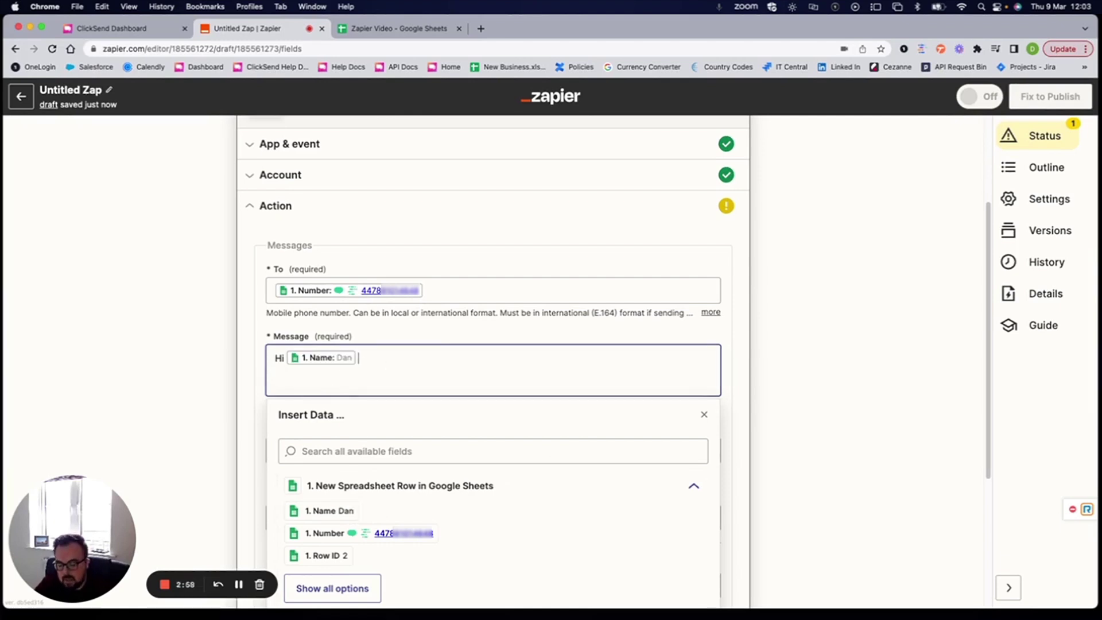
text(thanks for y)
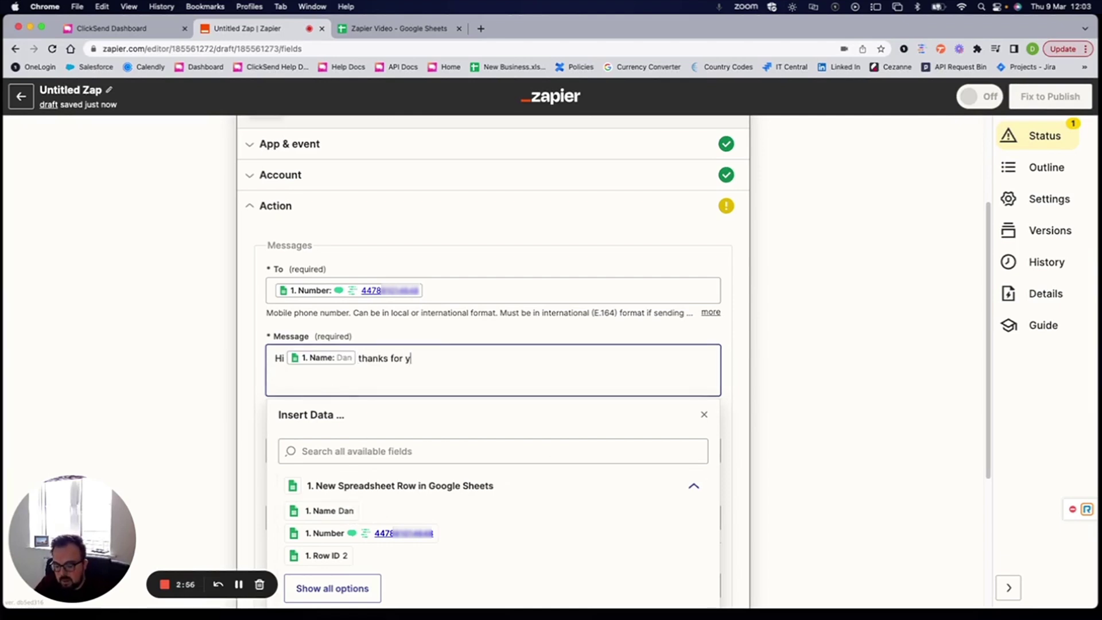
text(our enqi)
text(iry someone will call you in 2 hours)
click(838, 395)
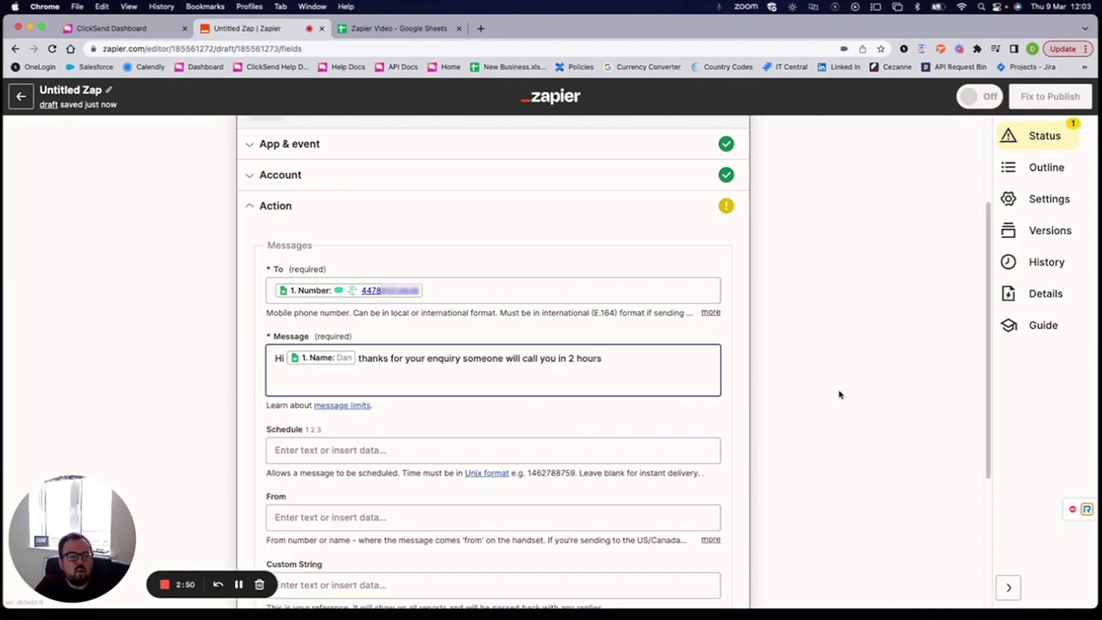
- Leave the sender field empty and save the action fields
scroll(667, 388, down, 2)
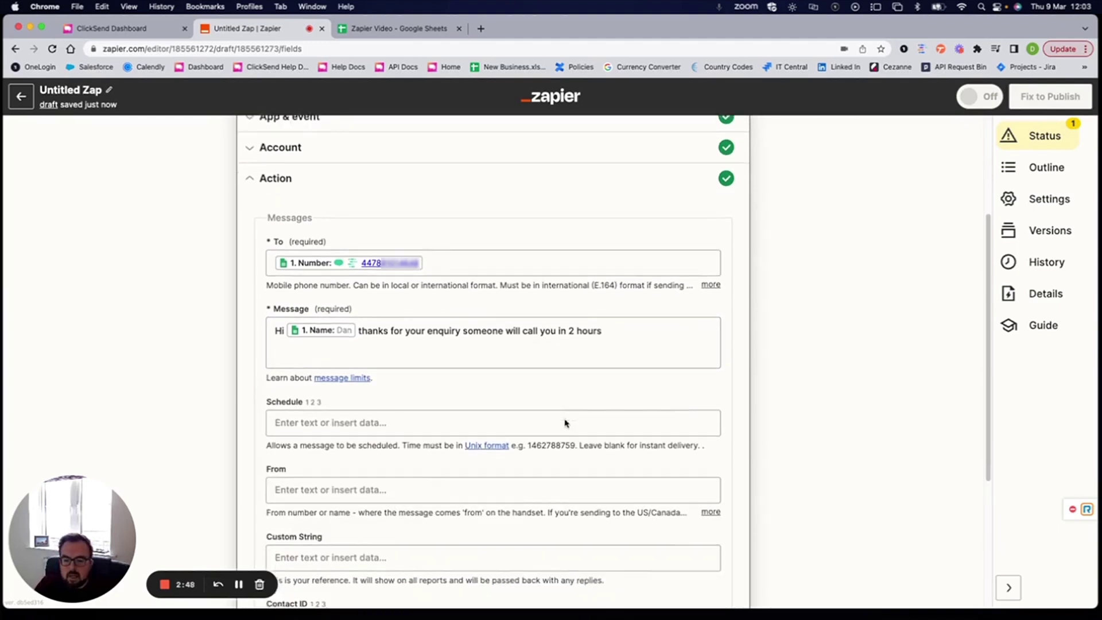
click(343, 478)
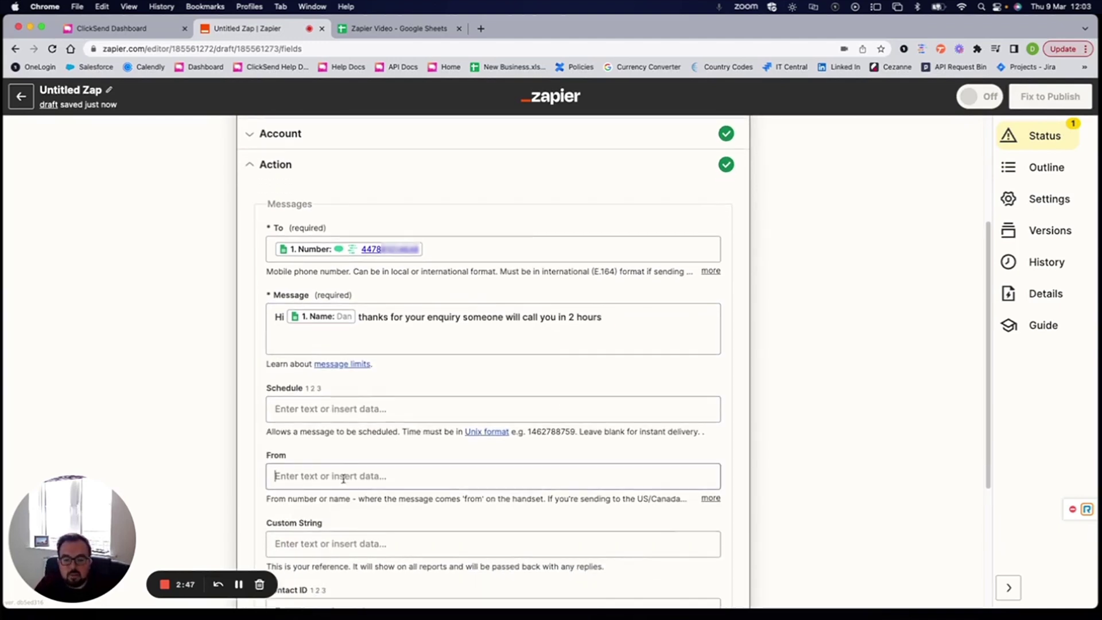
click(771, 441)
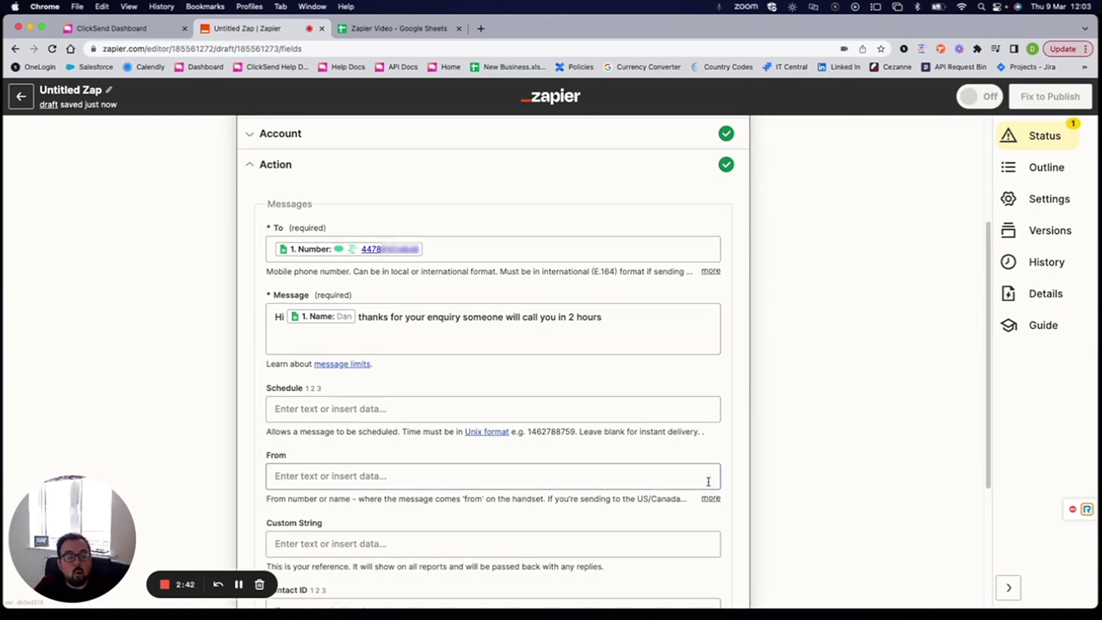
scroll(709, 475, down, 5)
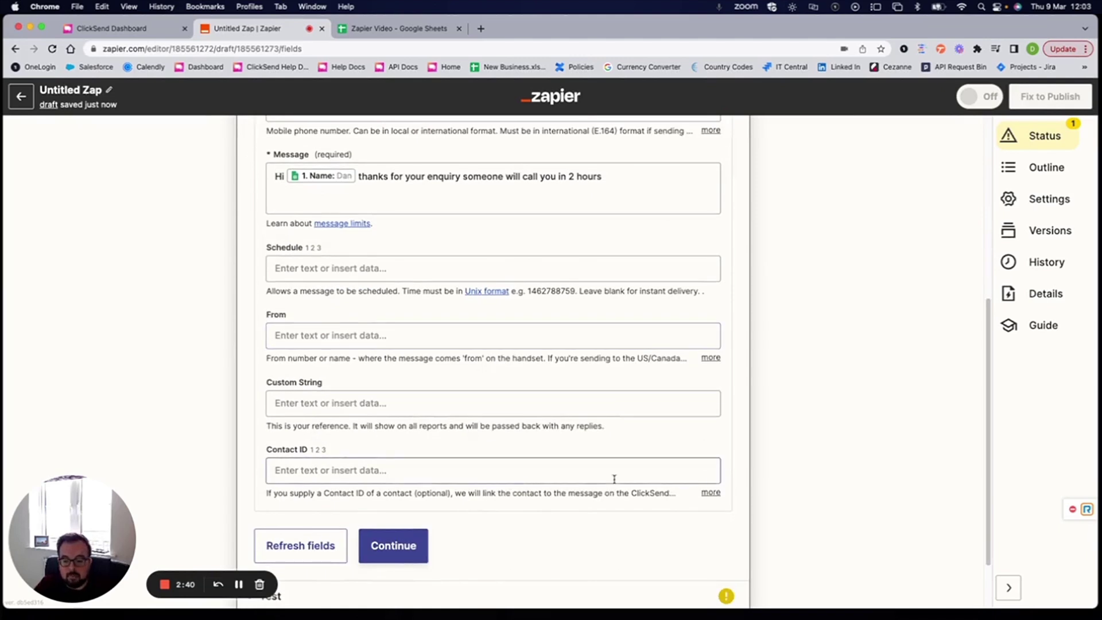
scroll(612, 479, down, 1)
click(419, 520)
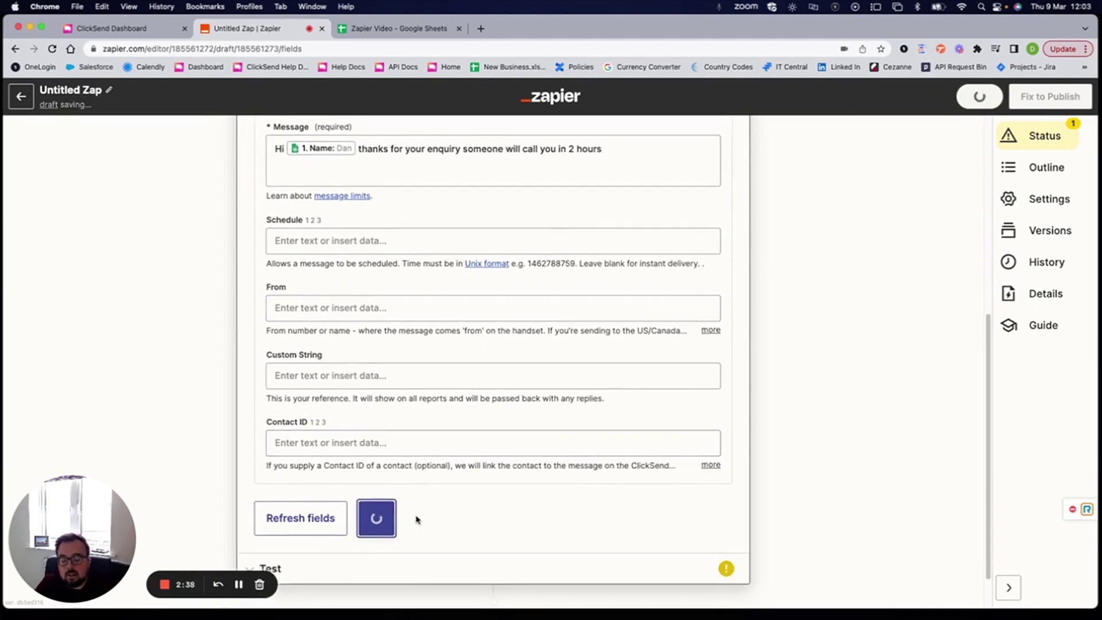
- Run the Send SMS test so a sample message is sent through ClickSend
scroll(428, 519, down, 1)
click(409, 503)
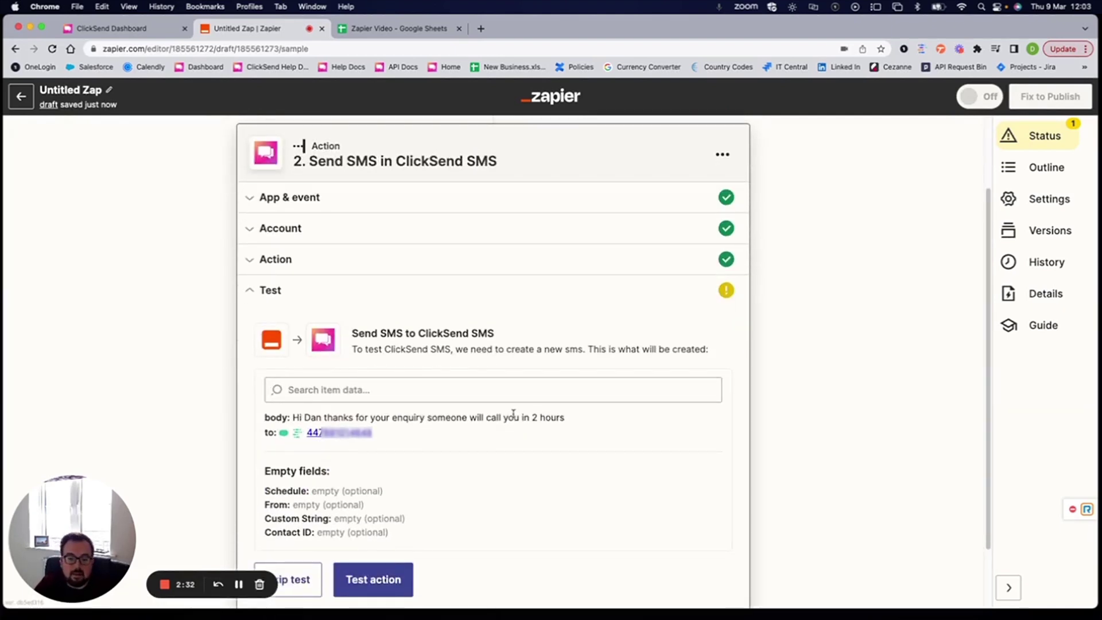
scroll(419, 434, down, 3)
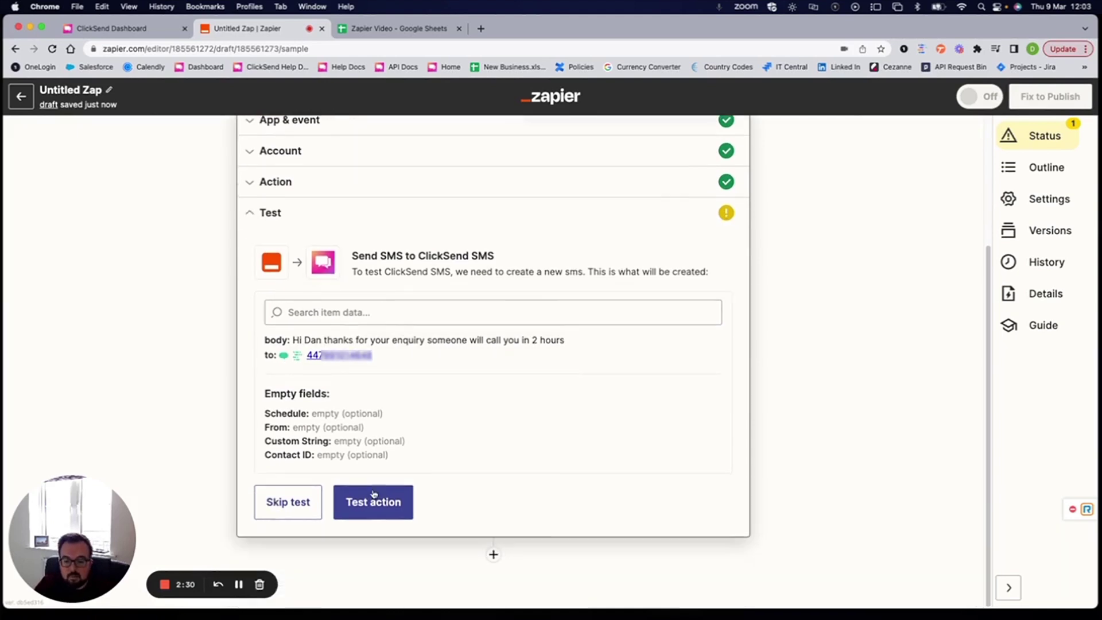
click(364, 509)
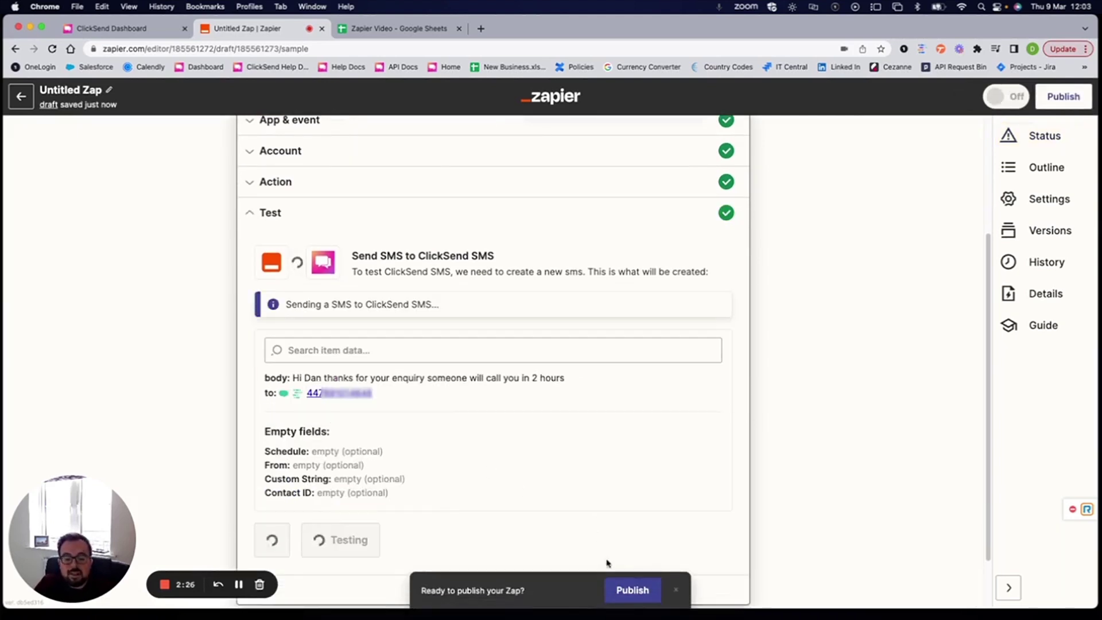
click(636, 591)
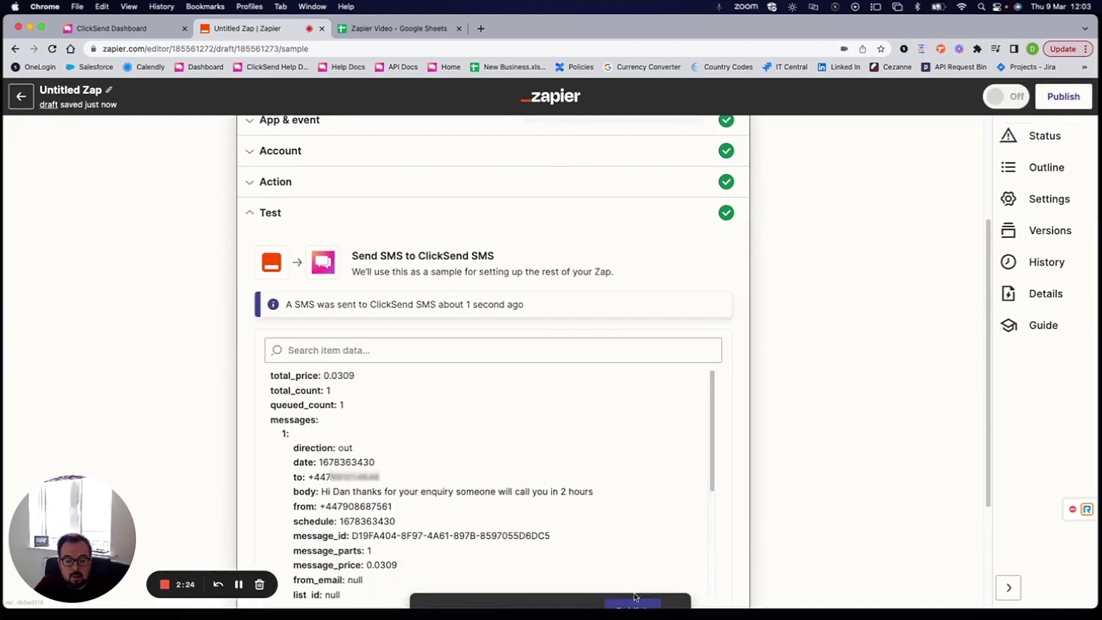
- Publish the Zap with Publish & Turn On, then view the Zapier Video spreadsheet
click(636, 590)
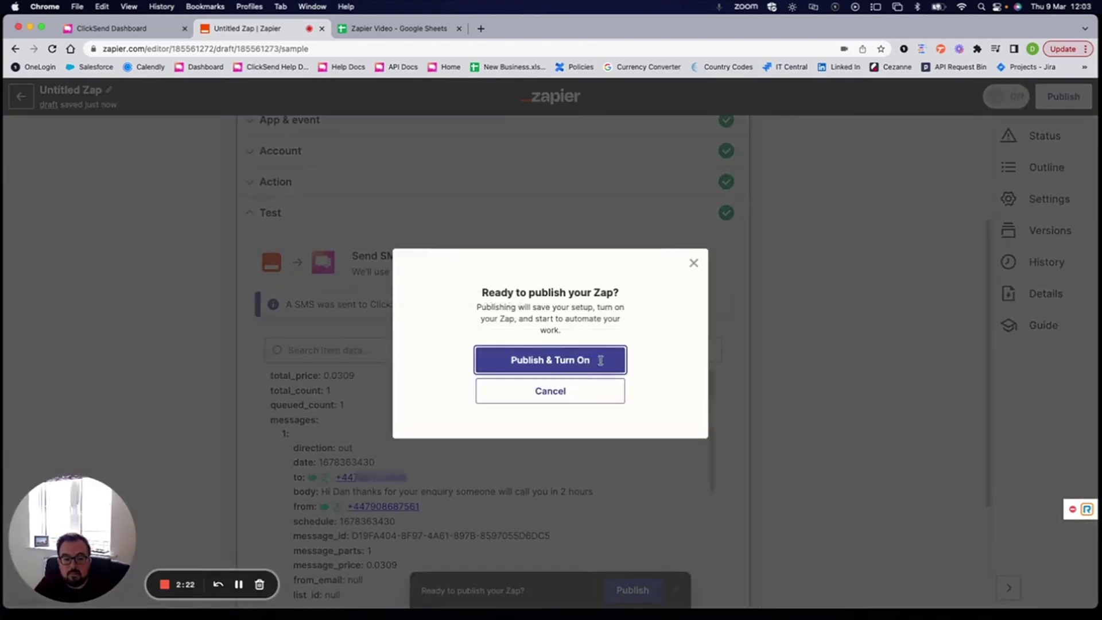
click(601, 366)
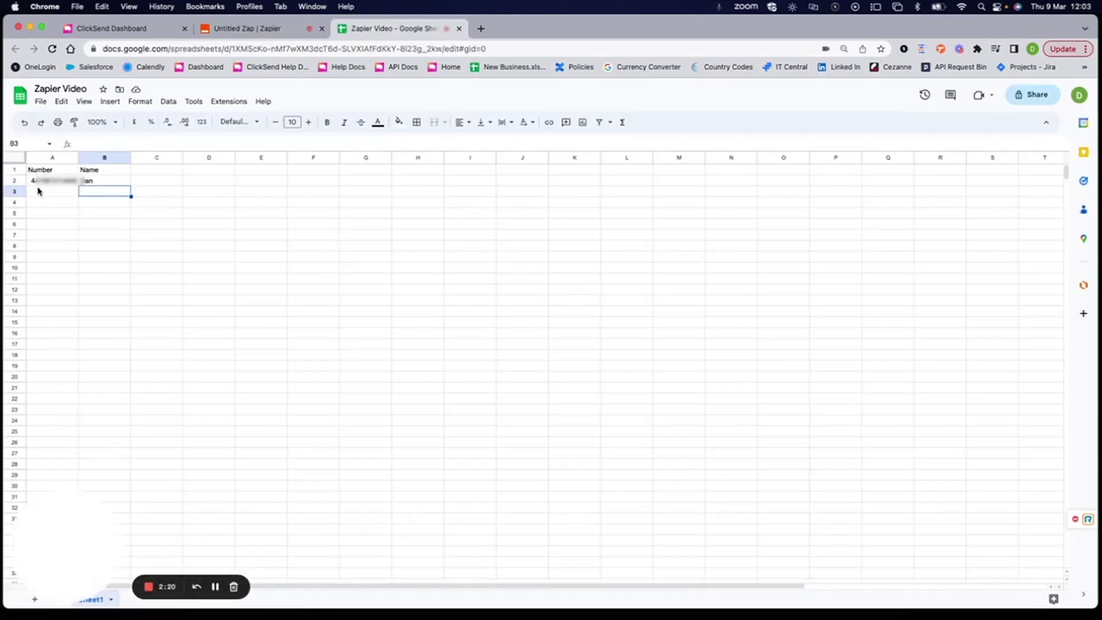
click(42, 192)
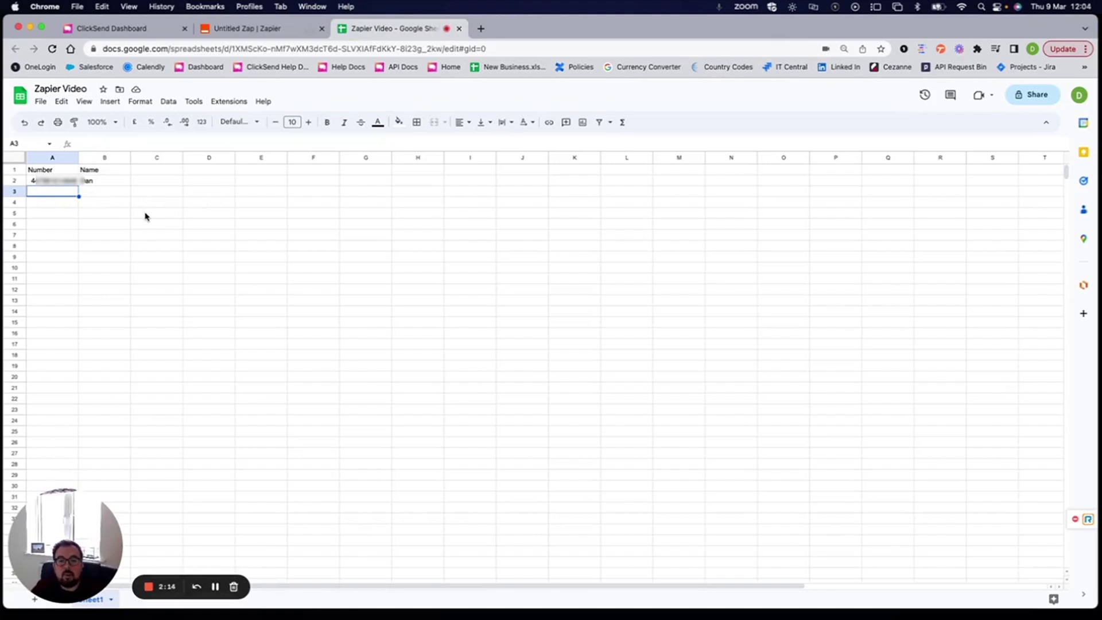
- Back in Zapier, close the 'Your Zap is on!' confirmation
click(247, 28)
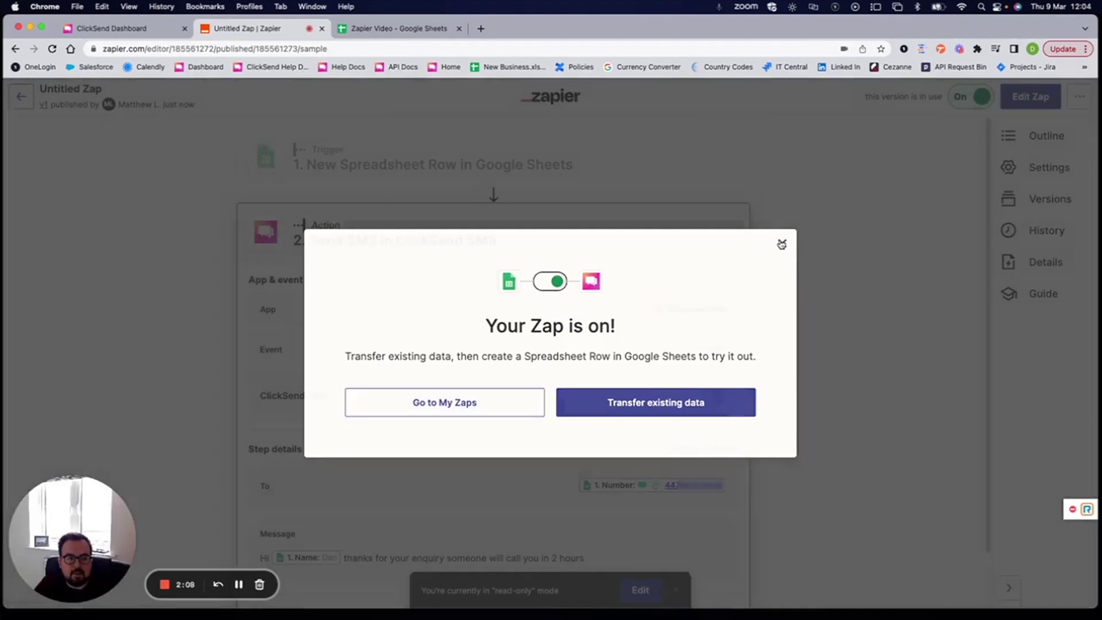
click(781, 244)
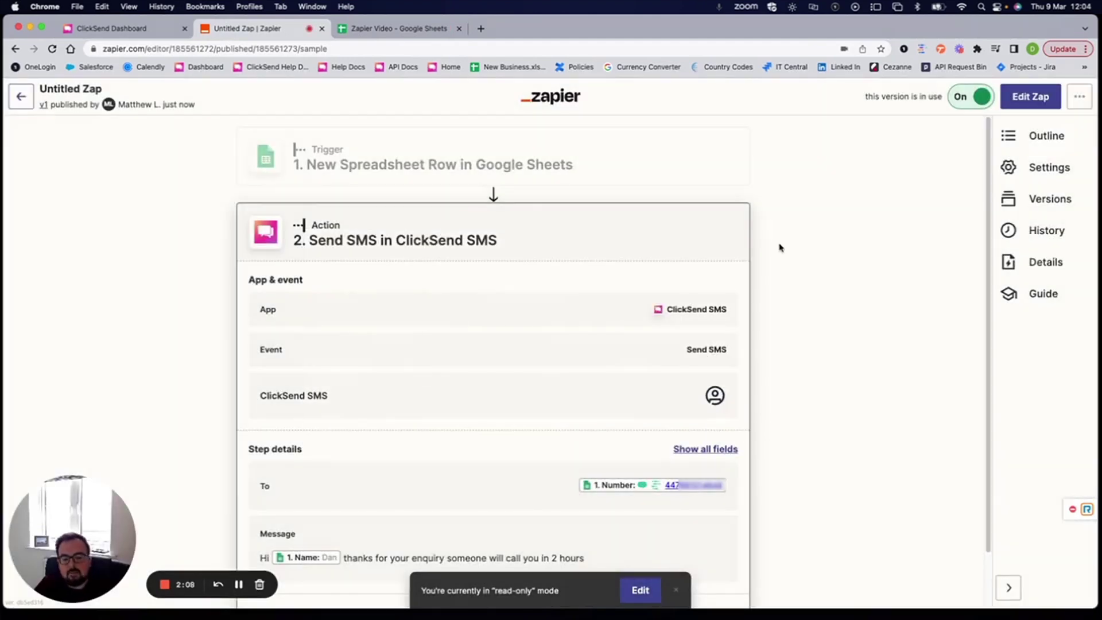